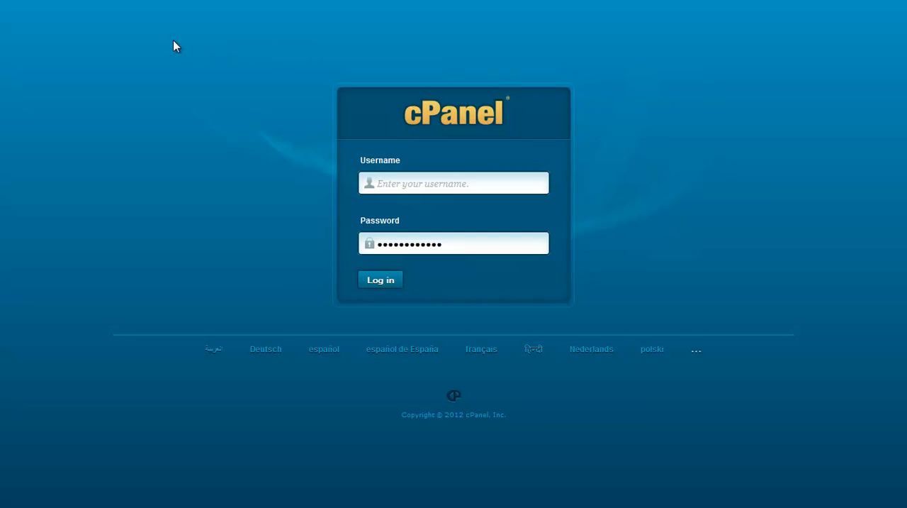
Step: Open the WordPress installer page in Fantastico De Luxe from the hosting control panel's Software/Services section
mouse_move(177, 7)
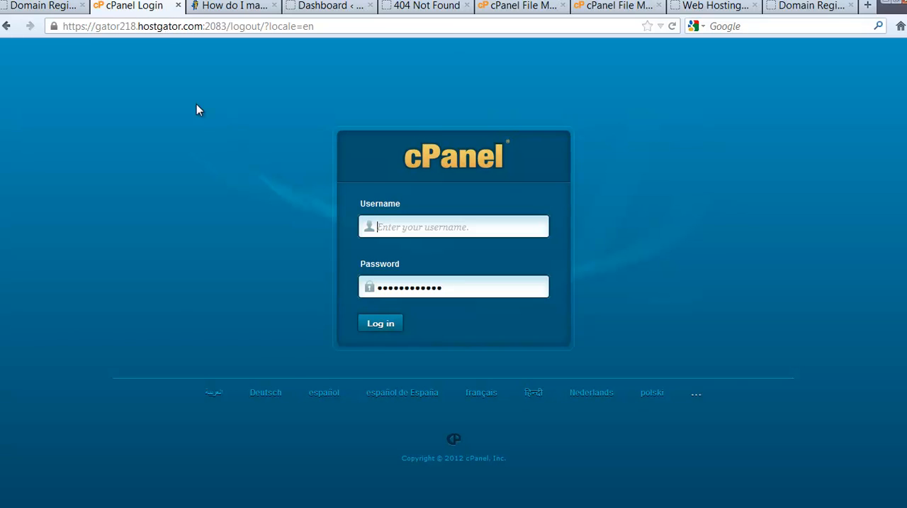
key("F11")
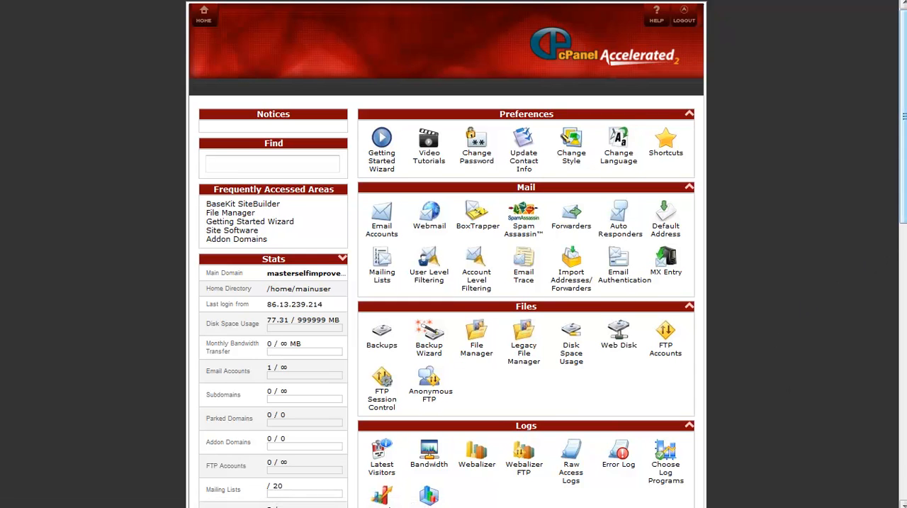
scroll(734, 319, "down", 4)
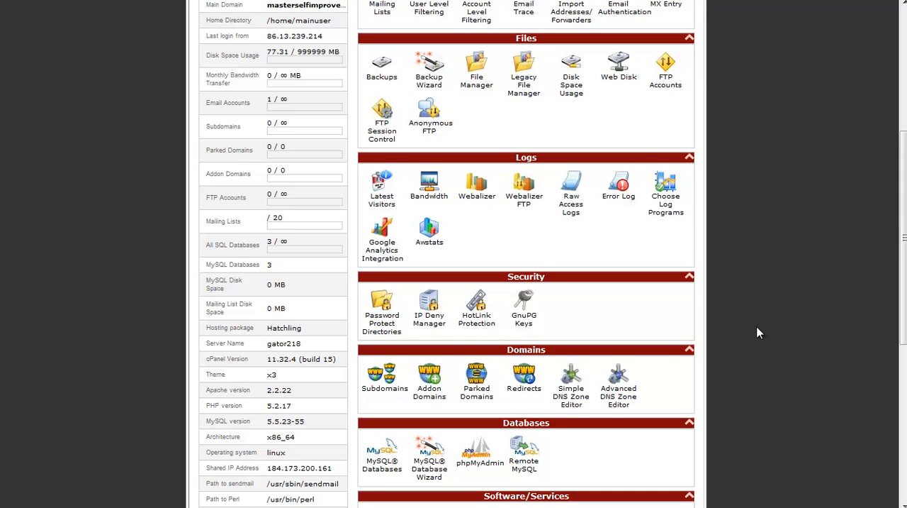
scroll(759, 332, "down", 3)
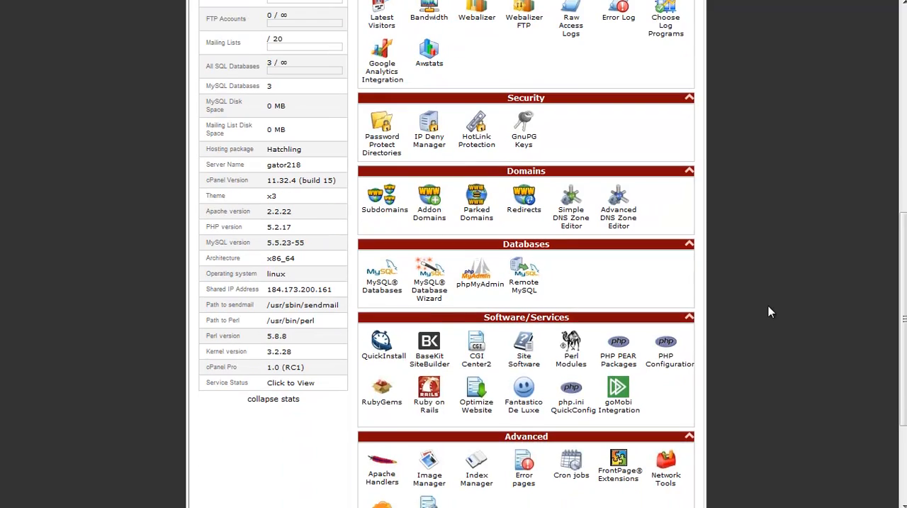
left_click(526, 410)
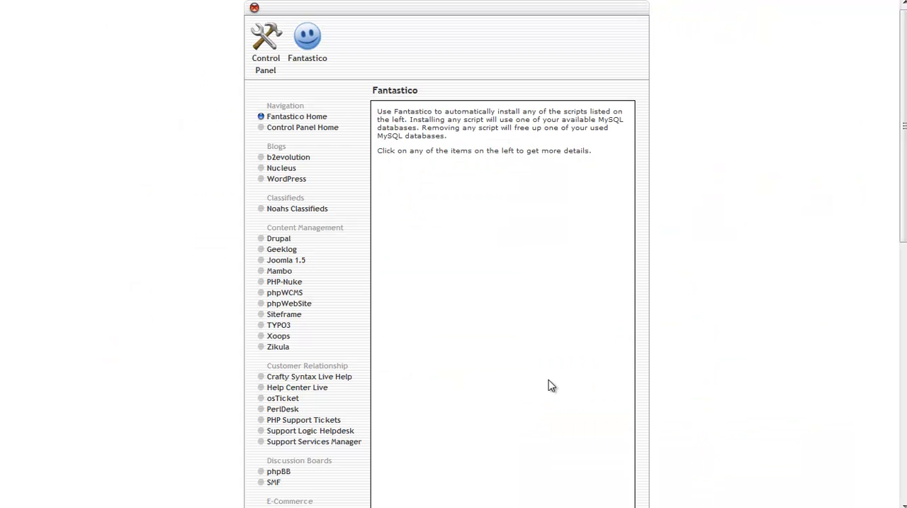
left_click(292, 185)
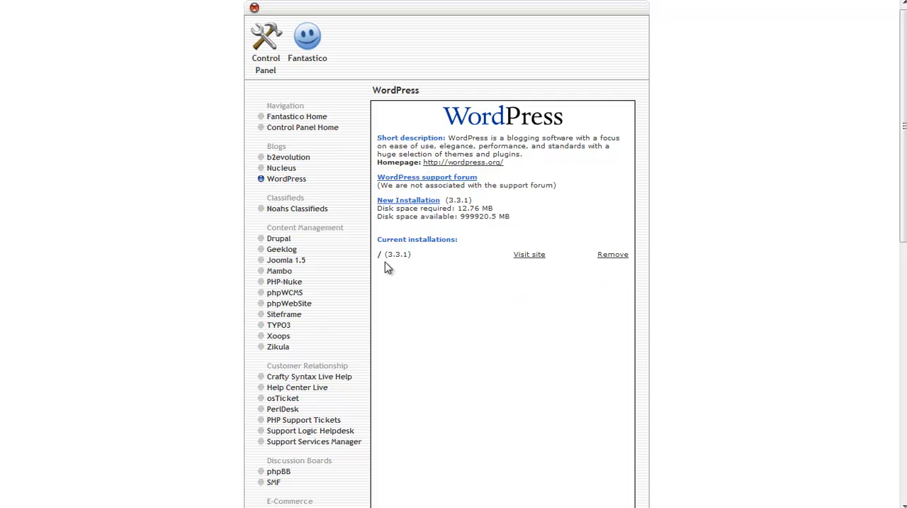
Step: Remove the existing WordPress installation from the domain's root directory and return to the WordPress overview
left_click(614, 255)
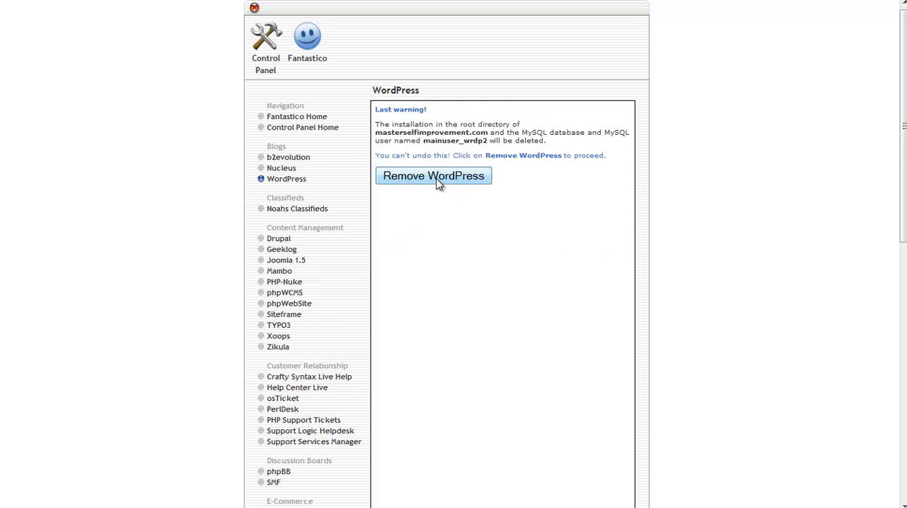
left_click(438, 183)
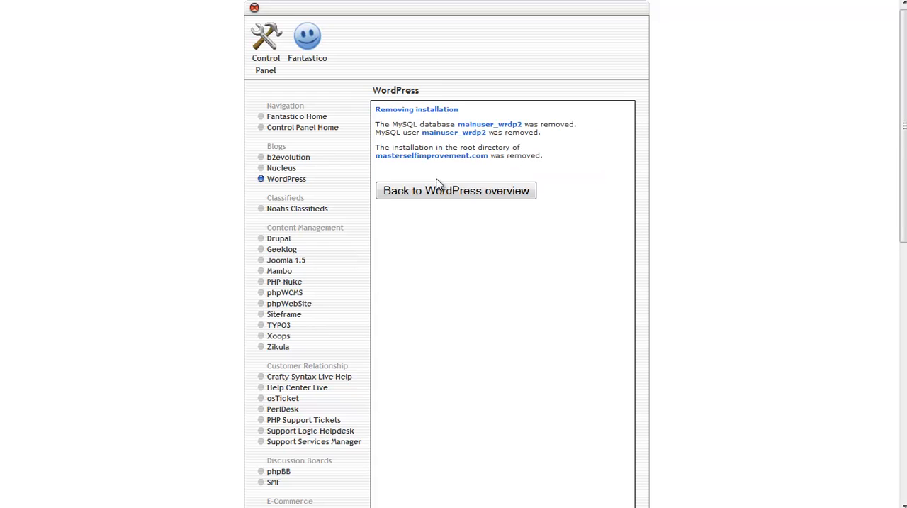
left_click(466, 201)
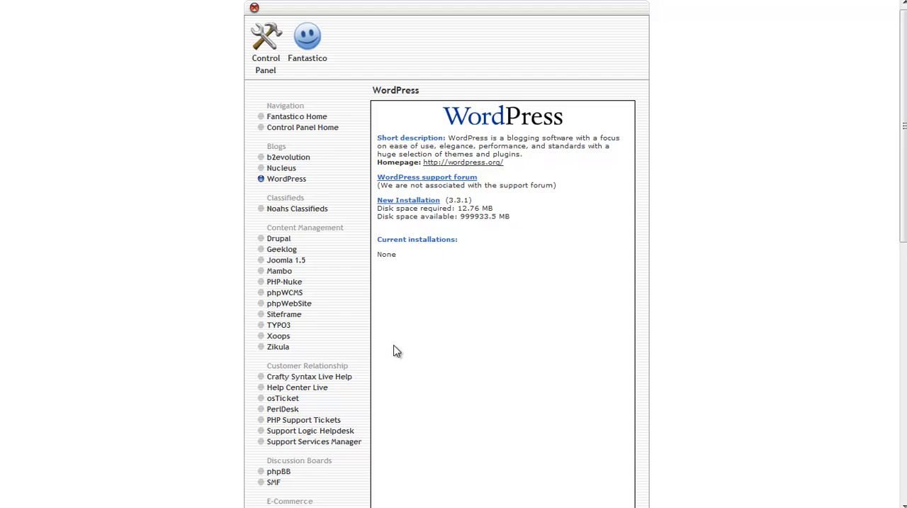
Step: Start a new WordPress installation on masterselfimprovement.com with an empty directory and enter styleguru as the administrator username
left_click(403, 204)
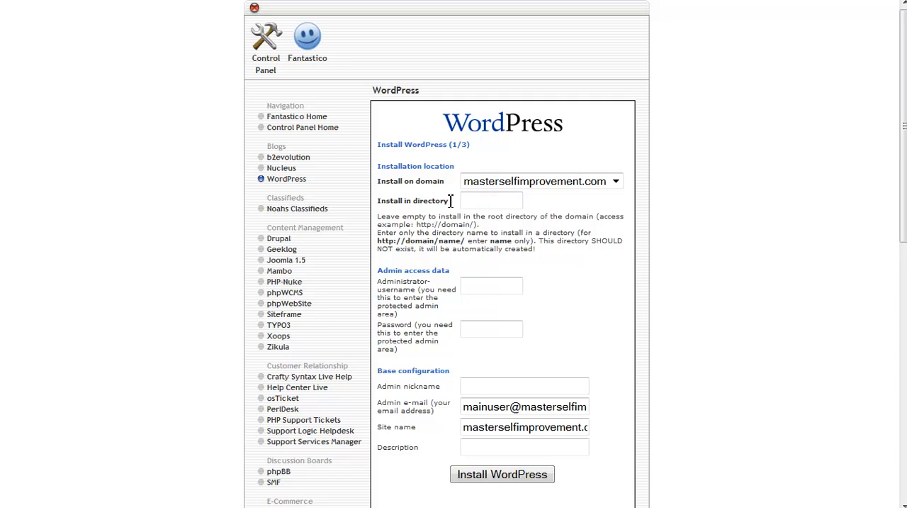
left_click(491, 202)
left_click(487, 287)
type("styleguru")
left_click(502, 329)
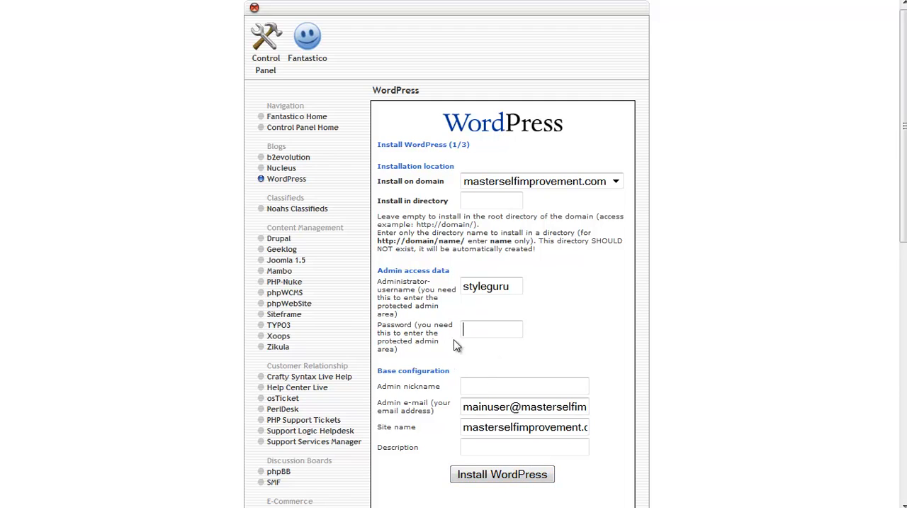
left_click(485, 388)
Step: Replace the administrator username with the admin's first name and set the admin nickname to styleguru
left_click_drag(517, 287, 454, 288)
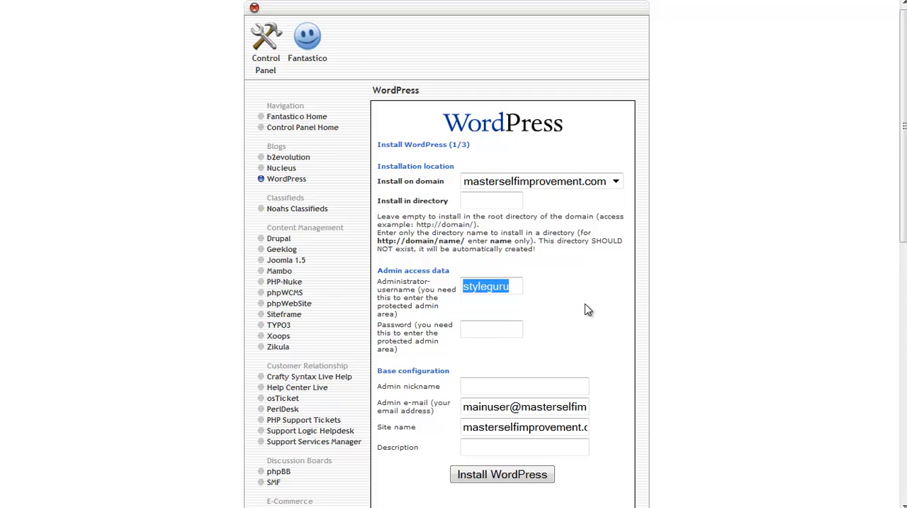
type("chloe")
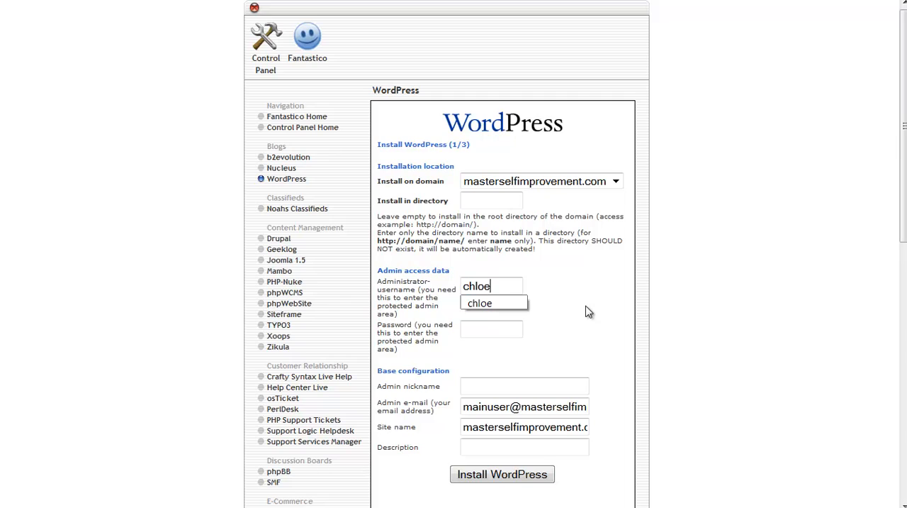
key("Escape")
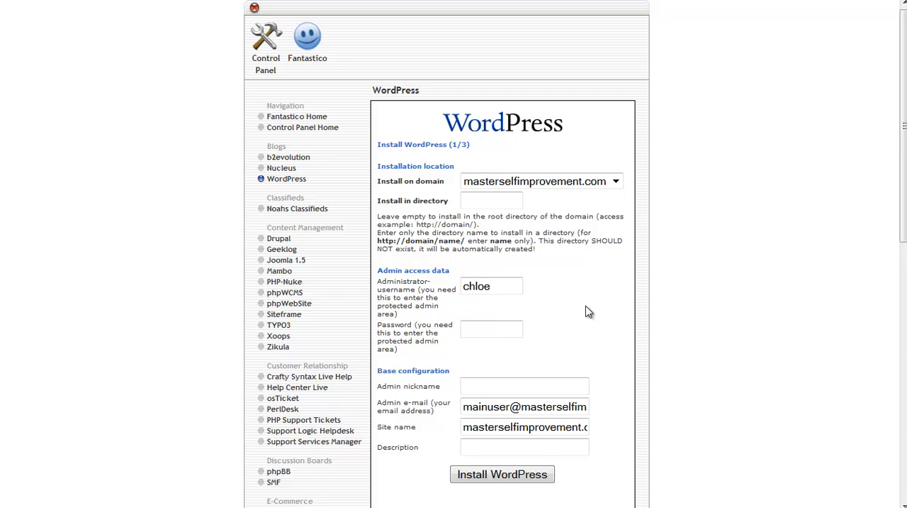
left_click(472, 384)
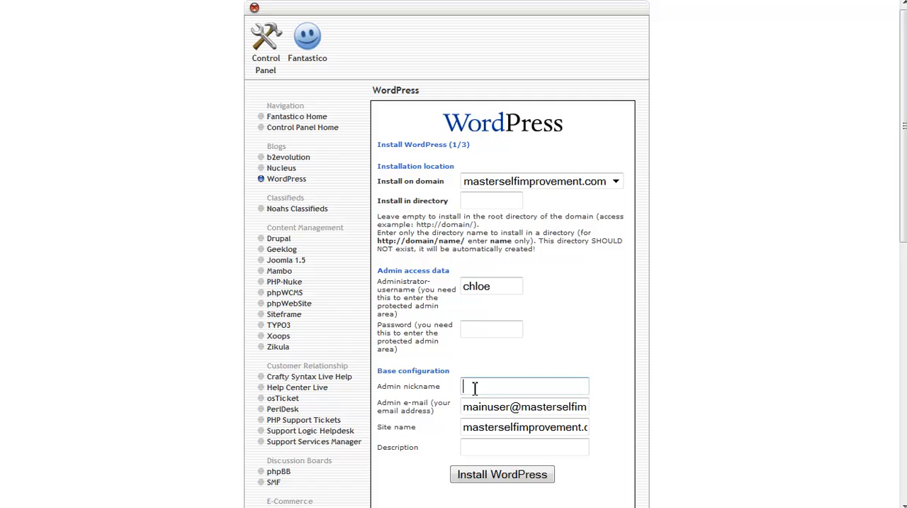
left_click(475, 388)
left_click(484, 403)
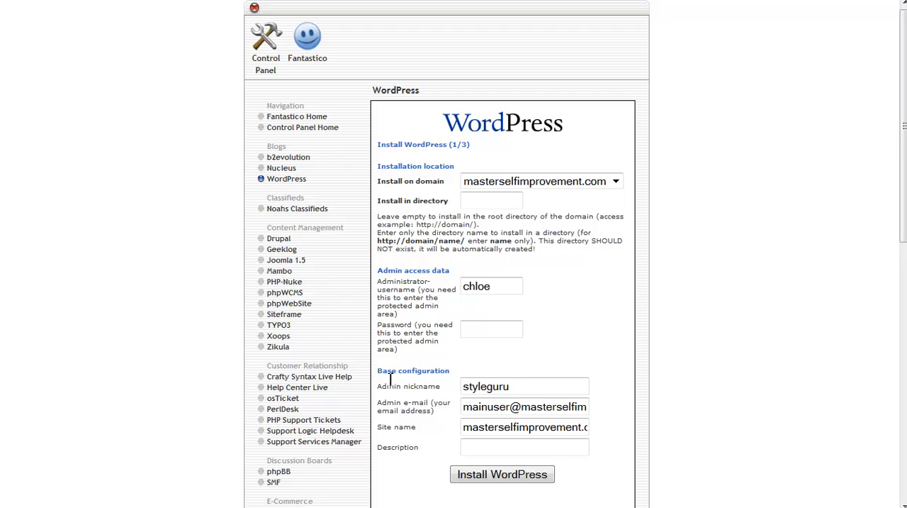
Step: Set the site description to "All About Self Improvement" and check the full text of the entry
left_click(461, 452)
type("All ")
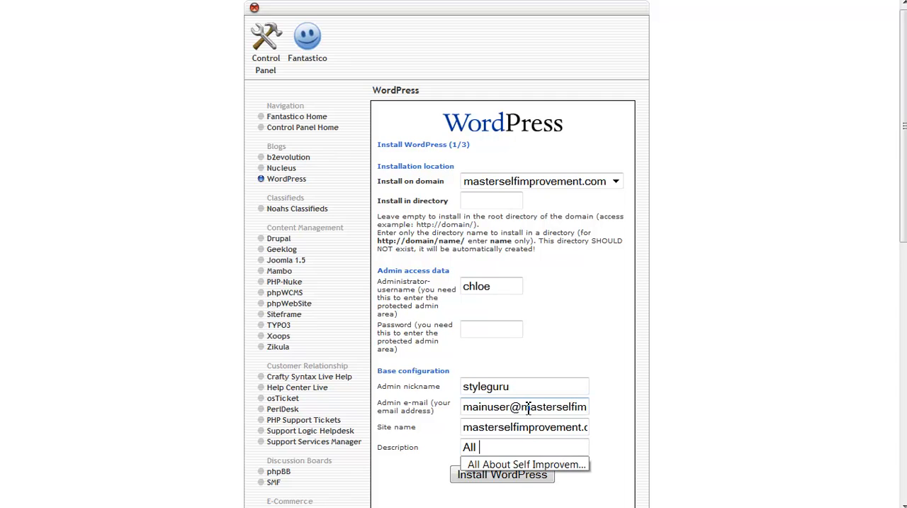
type("about")
left_click(528, 465)
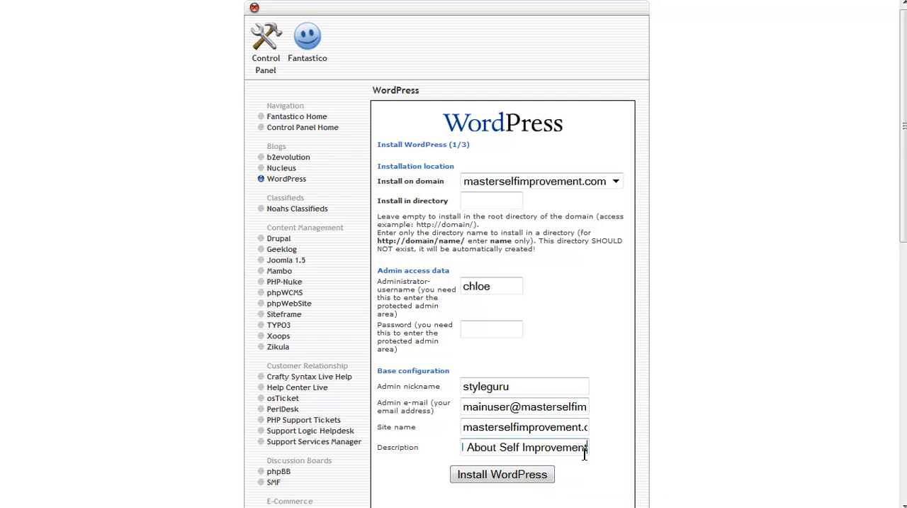
key("Left")
key("Left")
key("Left")
key("Left")
key("Left")
key("Left")
key("Left")
key("Left")
key("Left")
key("Left")
key("Left")
key("Left")
key("Left")
key("Left")
key("Left")
key("Left")
key("Left")
key("Left")
key("Left")
key("Left")
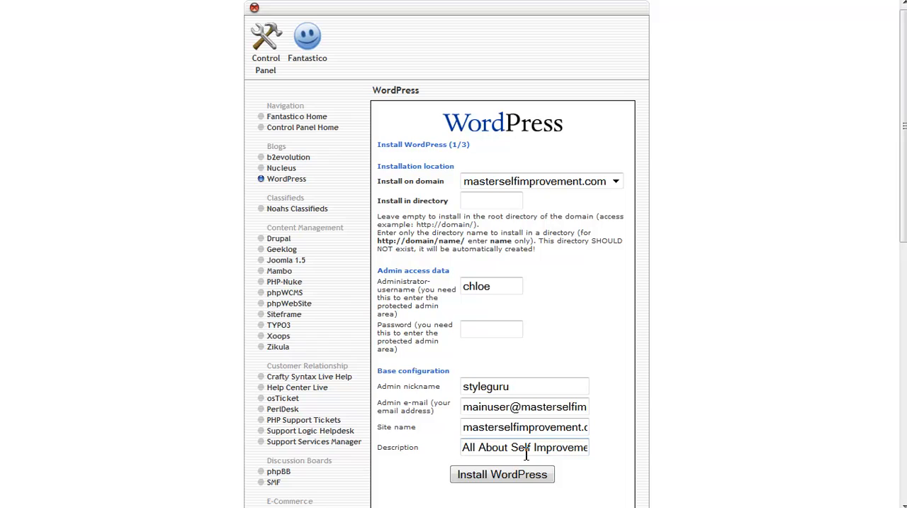
key("Right")
key("Right")
key("Right")
key("Right")
key("Right")
key("Right")
key("Right")
key("Right")
key("Right")
key("Right")
key("Right")
key("Right")
key("Right")
key("Right")
key("Right")
key("Right")
key("Right")
key("Right")
key("Right")
key("Right")
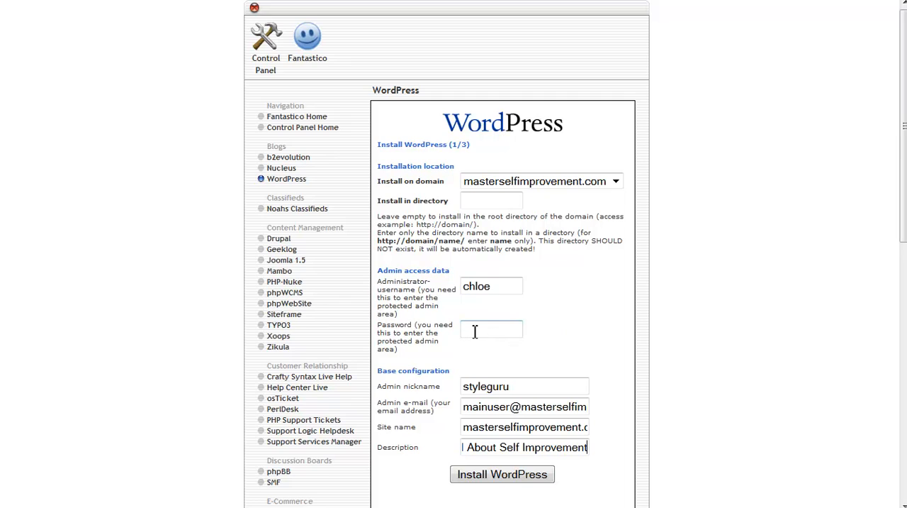
Step: Submit and finish the WordPress installation, and visit the installed site from the WordPress overview
left_click(489, 477)
left_click(501, 477)
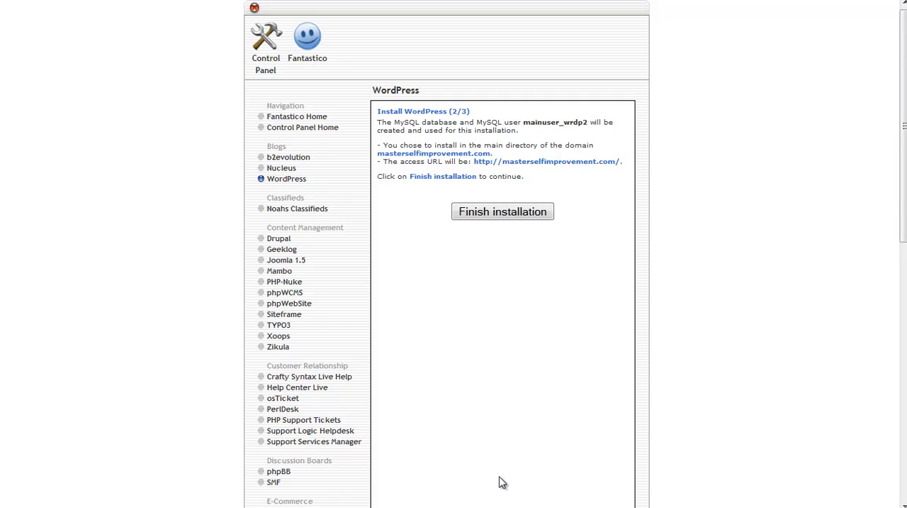
left_click(504, 217)
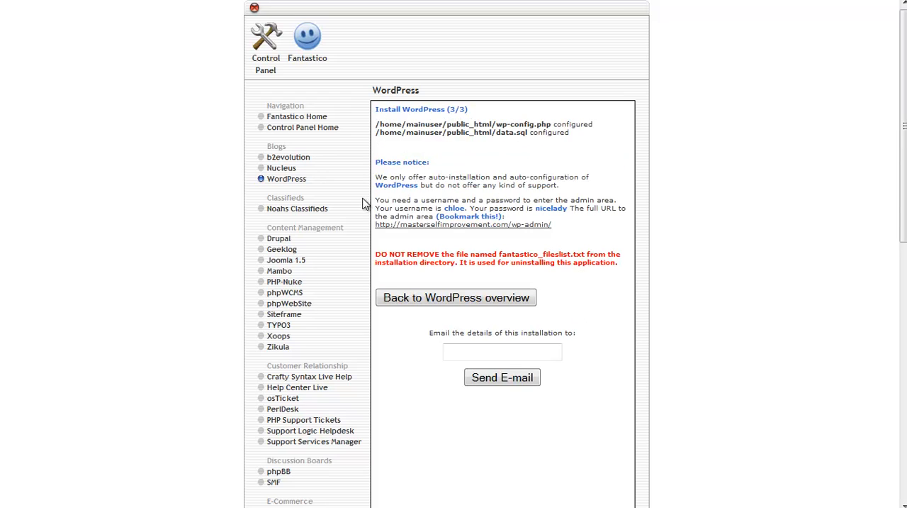
left_click(454, 351)
left_click(428, 301)
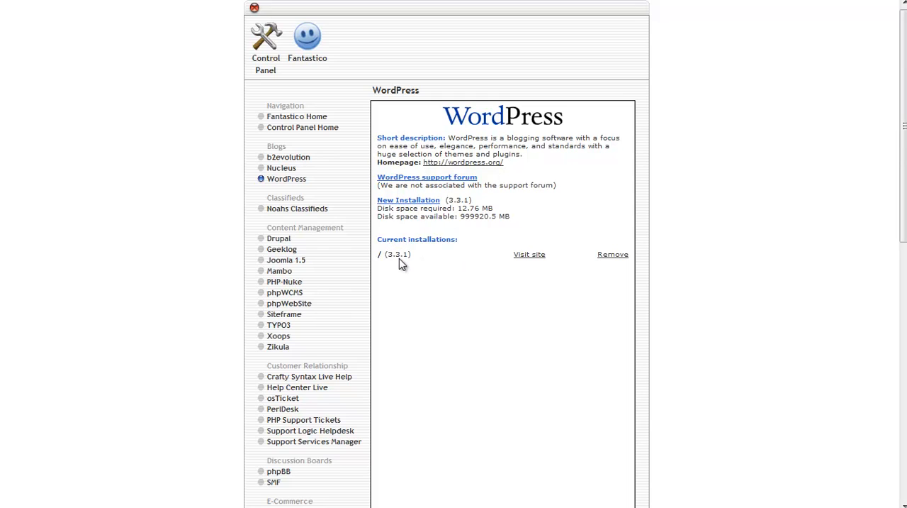
left_click(527, 259)
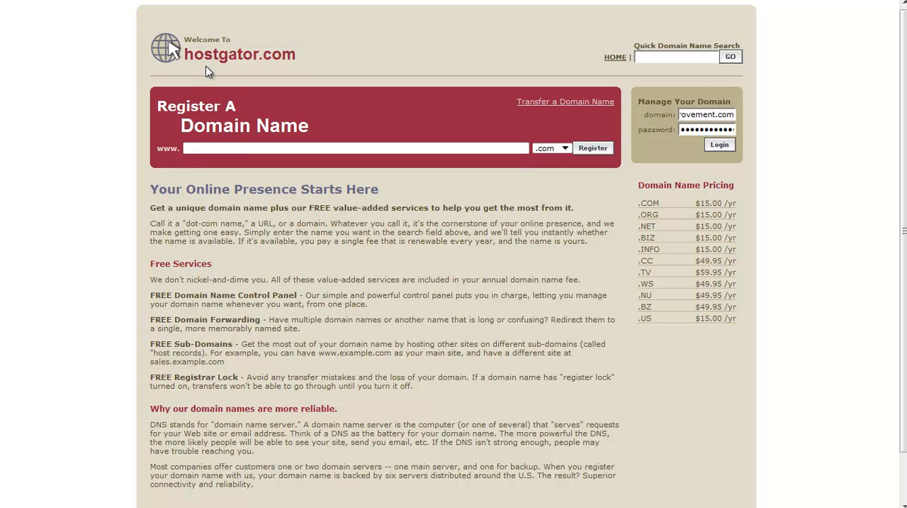
Step: Log in to the domain management of masterselfimprovement.com with the prefilled credentials and dismiss the offer to remember the password
mouse_move(212, 2)
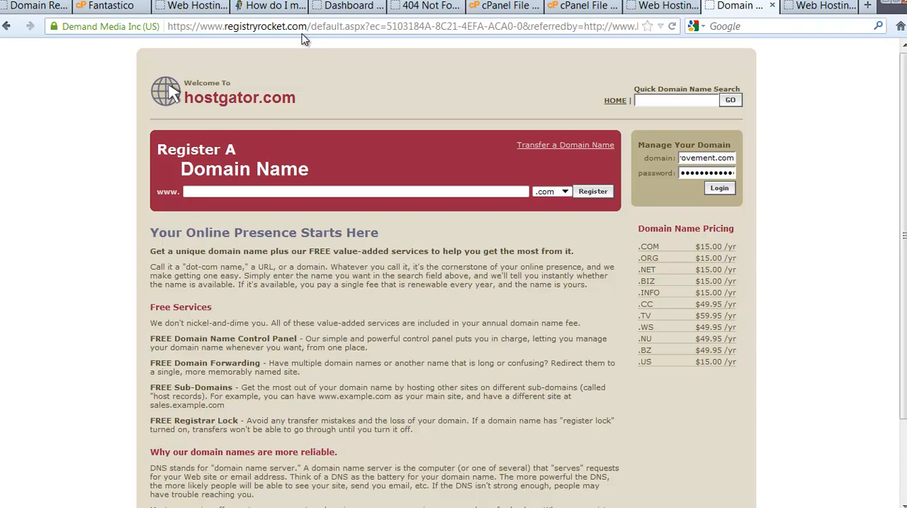
key("F11")
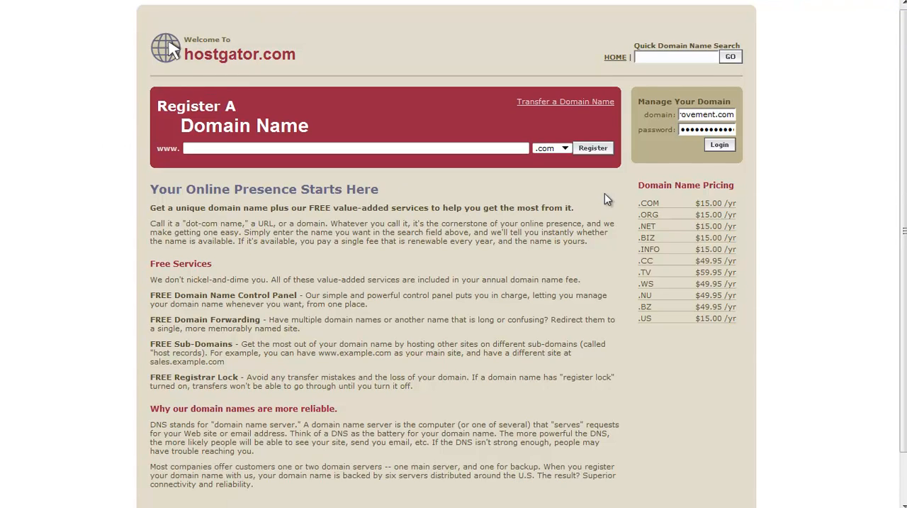
left_click(720, 149)
left_click(721, 146)
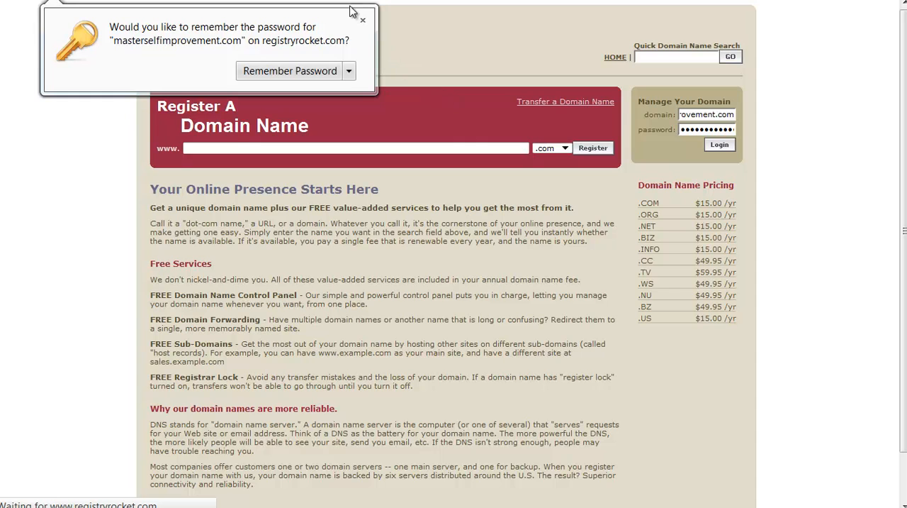
left_click(362, 20)
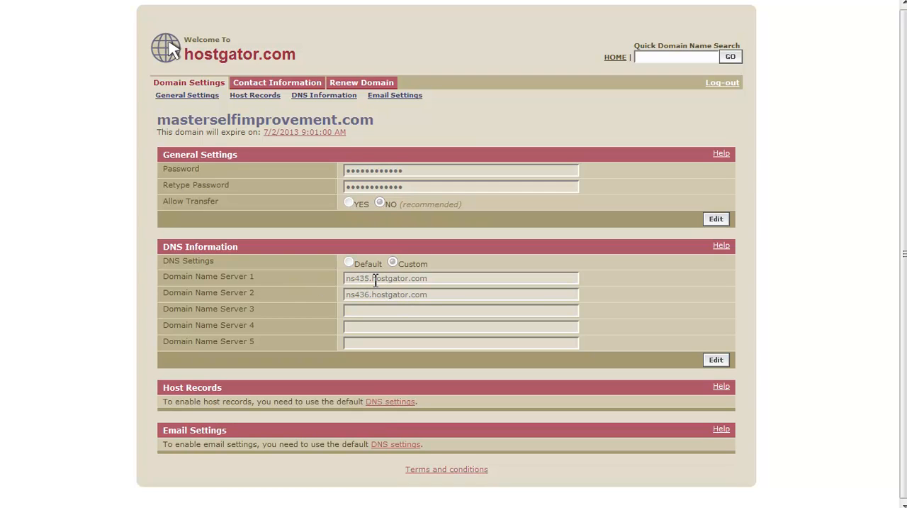
Step: Edit the DNS information, setting Domain Name Server 1 to ns1.hostgator.com and Domain Name Server 2 to ns2.hostgator.com
left_click(722, 360)
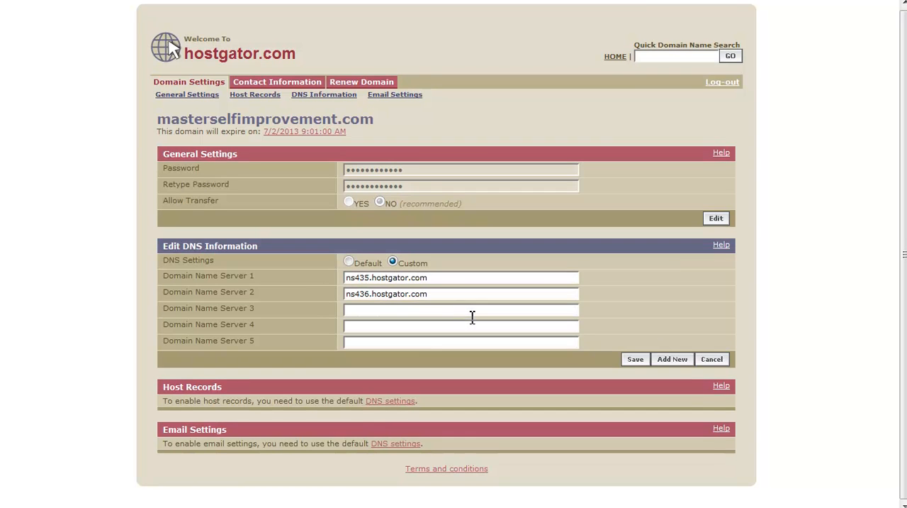
left_click(711, 360)
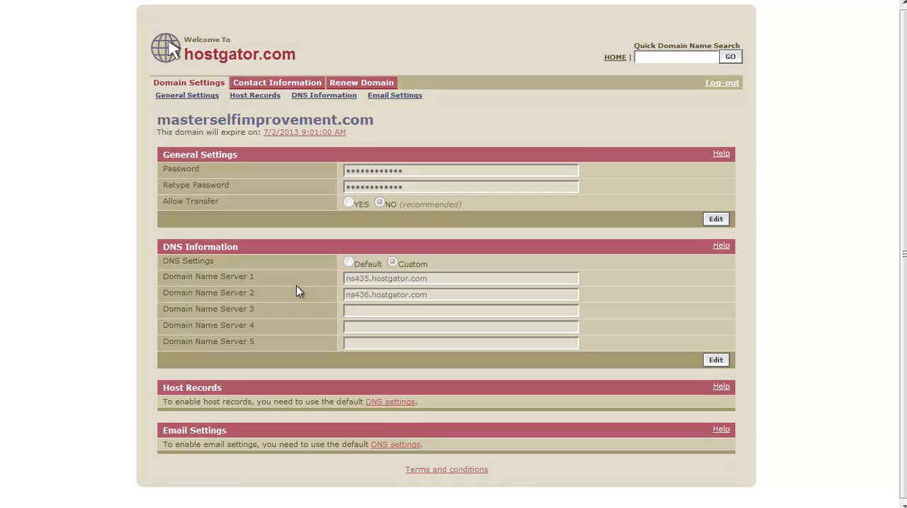
left_click(716, 361)
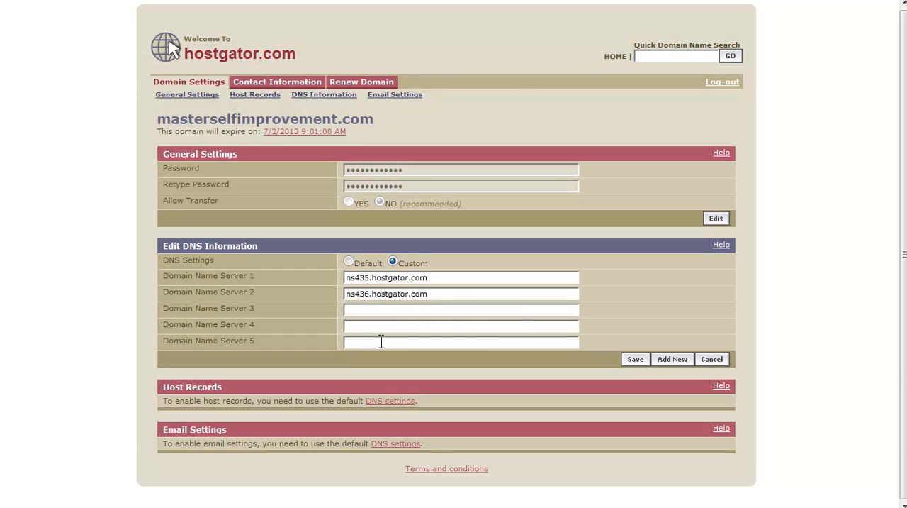
key("BackSpace")
key("BackSpace")
key("BackSpace")
type("1")
left_click(371, 295)
key("BackSpace")
key("BackSpace")
key("BackSpace")
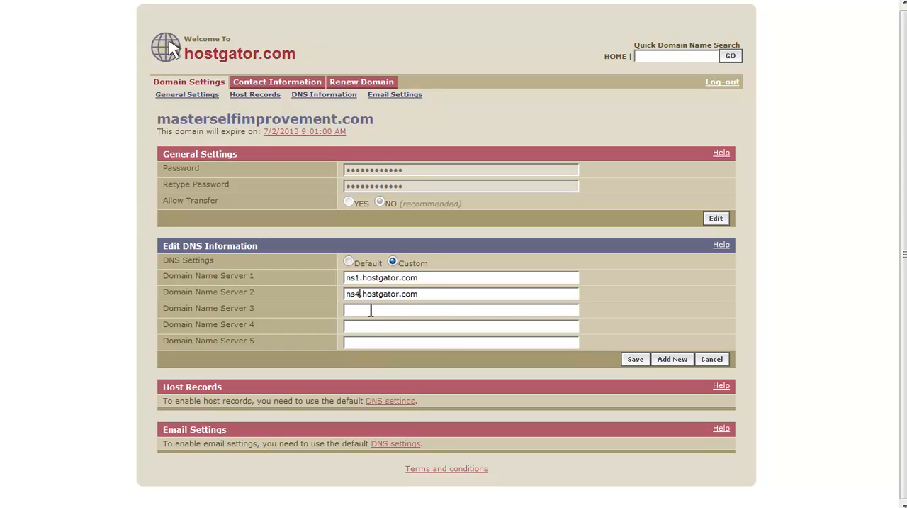
type("2")
Step: Clear Domain Name Server 1 and set it to the previously used value ns435.hostgator.com
left_click(362, 279)
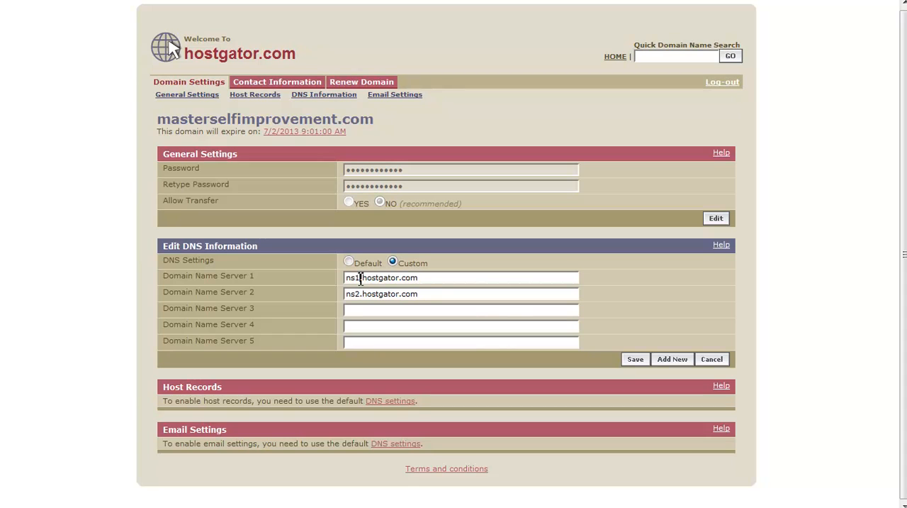
double_click(425, 280)
key("BackSpace")
right_click(369, 277)
left_click(360, 280)
left_click(360, 281)
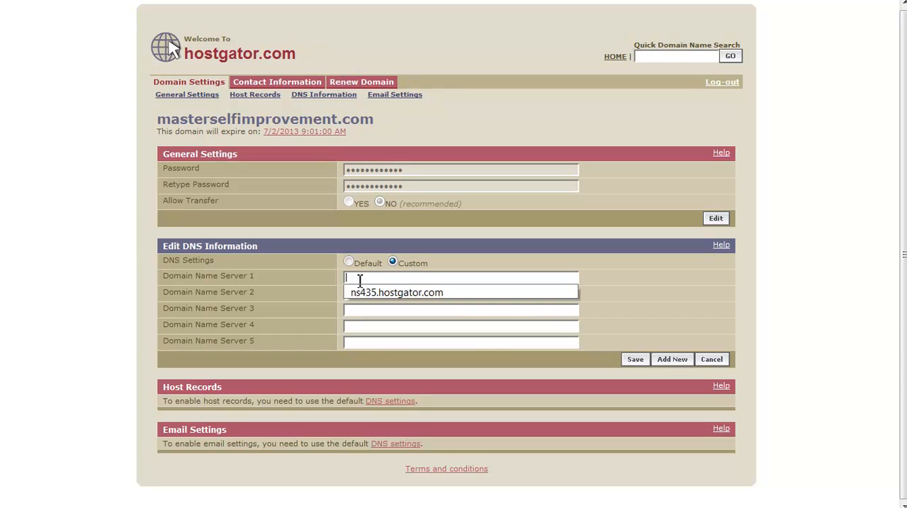
left_click(380, 292)
Step: Replace Domain Name Server 2 with the previously used value ns436.hostgator.com and save the DNS settings
left_click(428, 295)
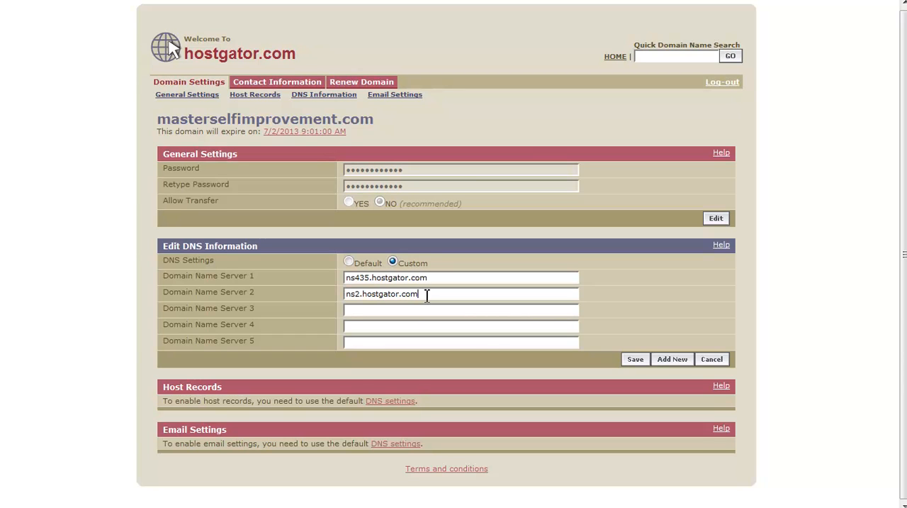
left_click_drag(428, 295, 346, 293)
key("BackSpace")
left_click(364, 295)
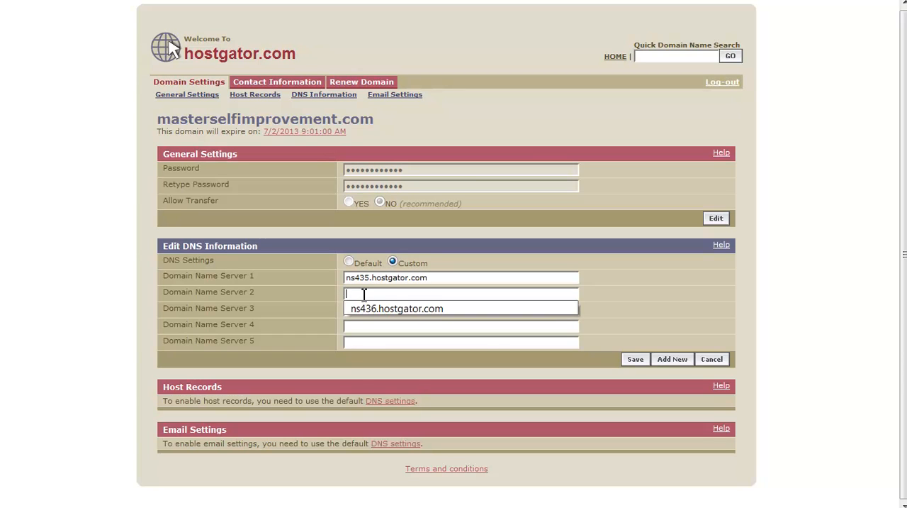
left_click(372, 307)
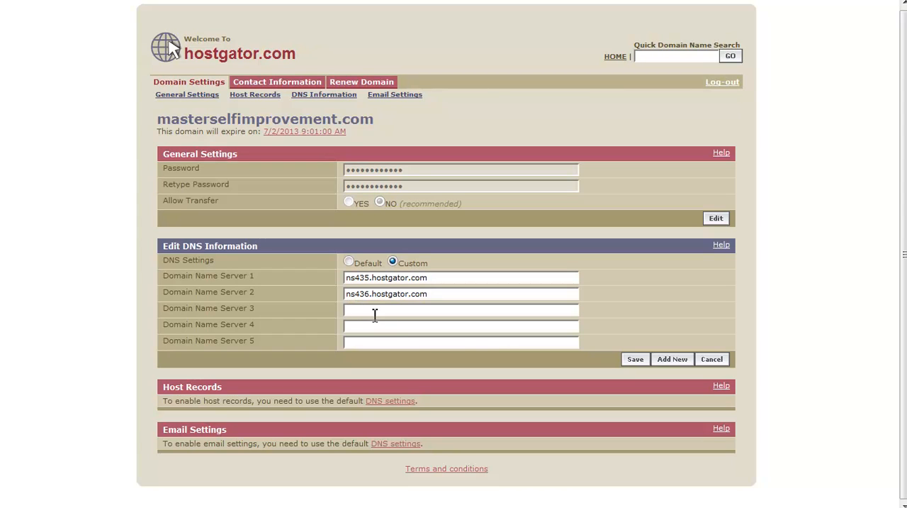
left_click(635, 359)
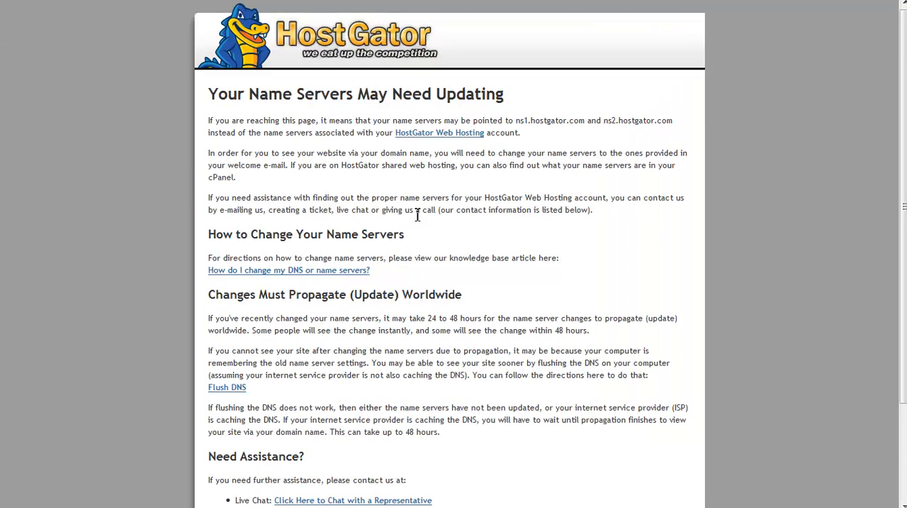
Step: Reload the masterselfimprovement.com page and look over the site's home page
mouse_move(367, 2)
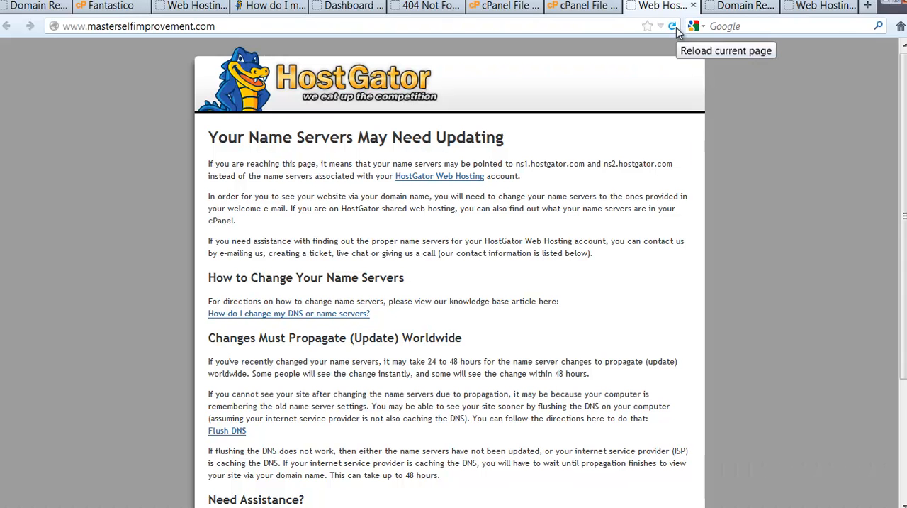
left_click(674, 28)
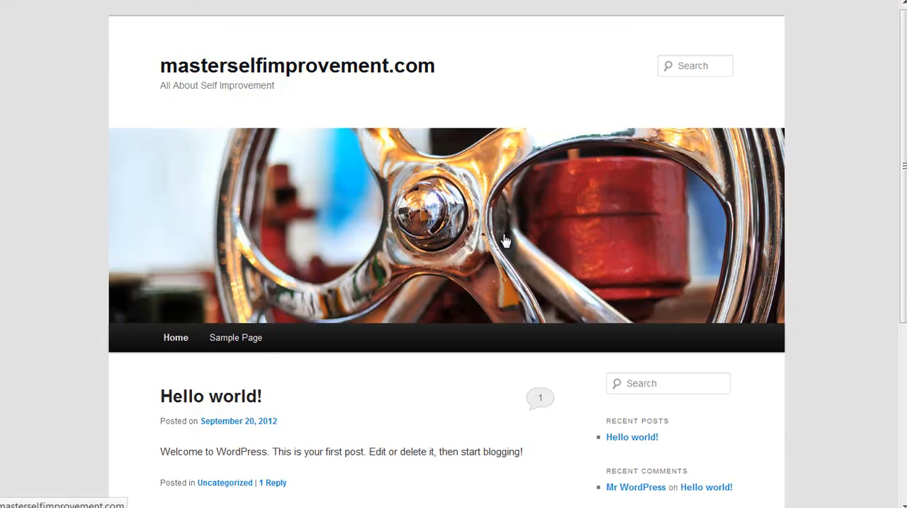
scroll(312, 390, "down", 4)
scroll(313, 390, "up", 4)
Step: Open the WordPress admin login page at masterselfimprovement.com/wp-admin
mouse_move(269, 3)
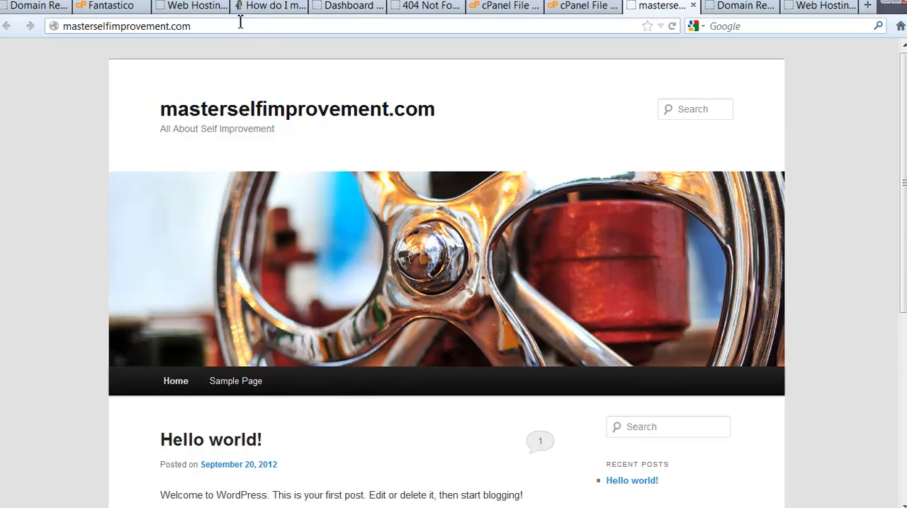
left_click(214, 28)
left_click(204, 25)
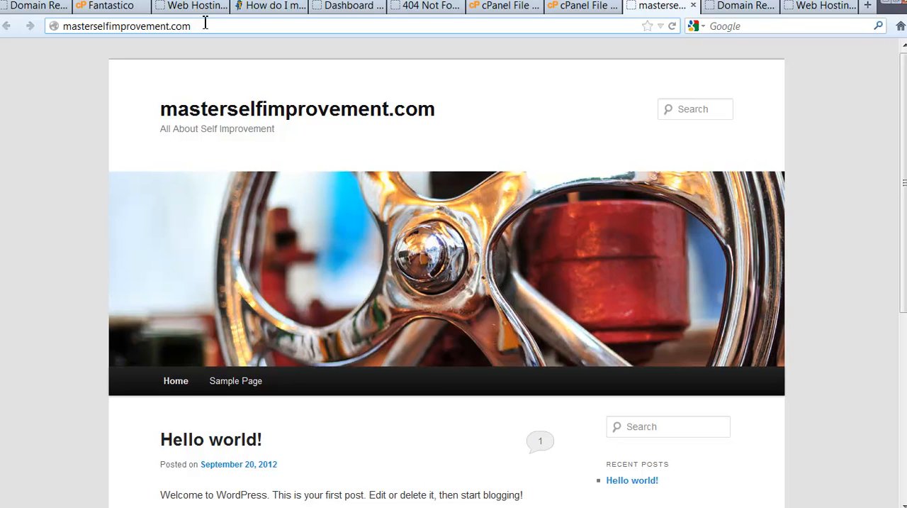
type("/")
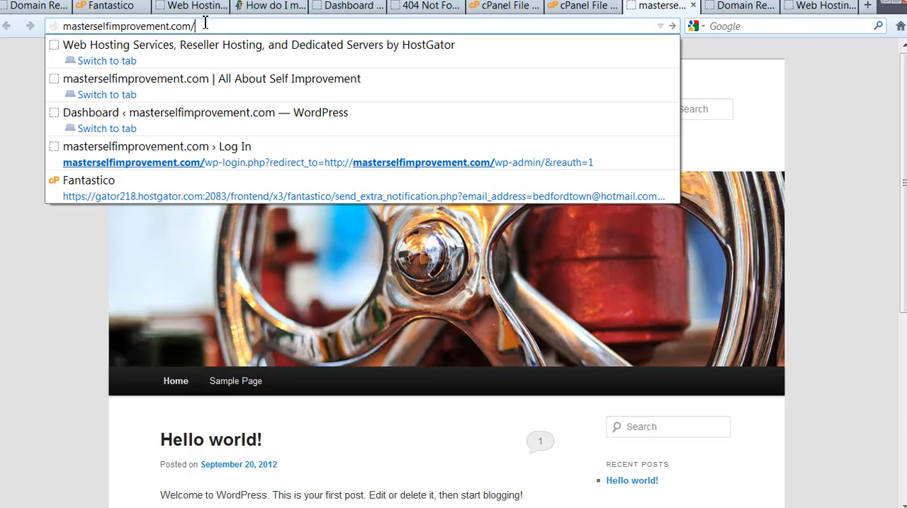
type("wp")
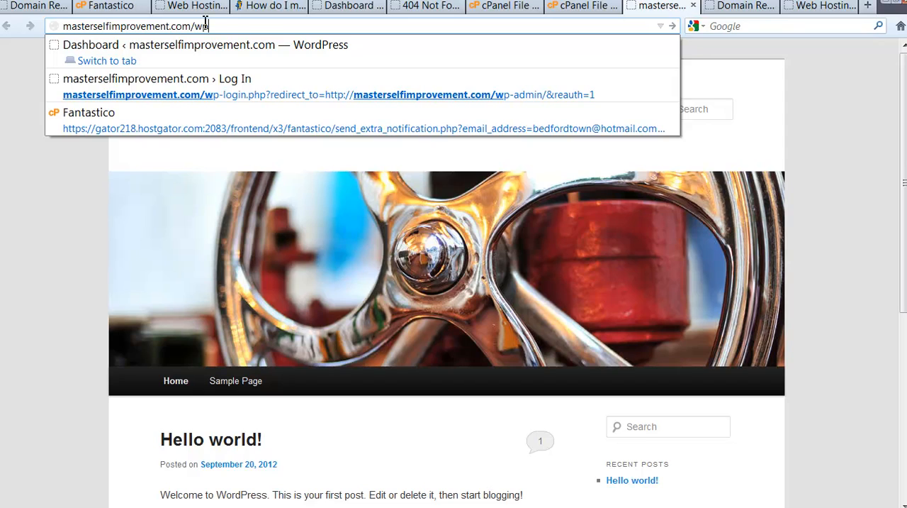
type("-admi")
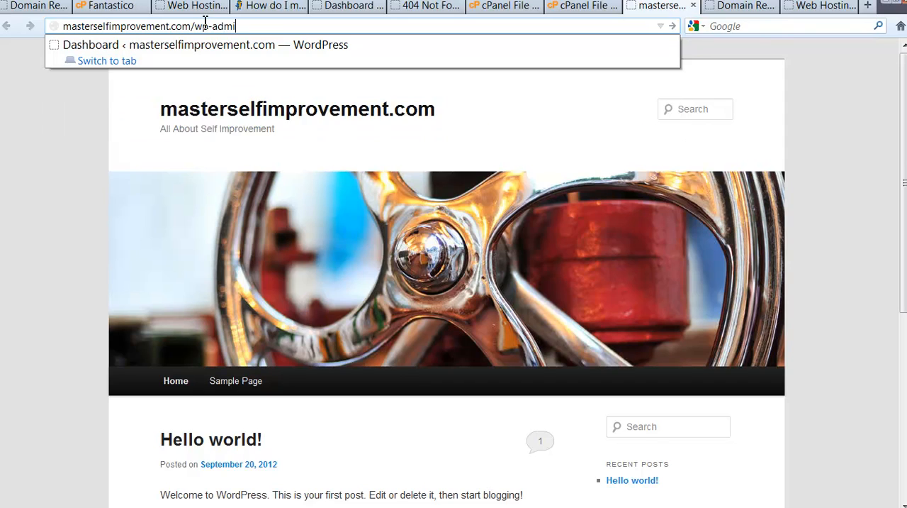
type("n")
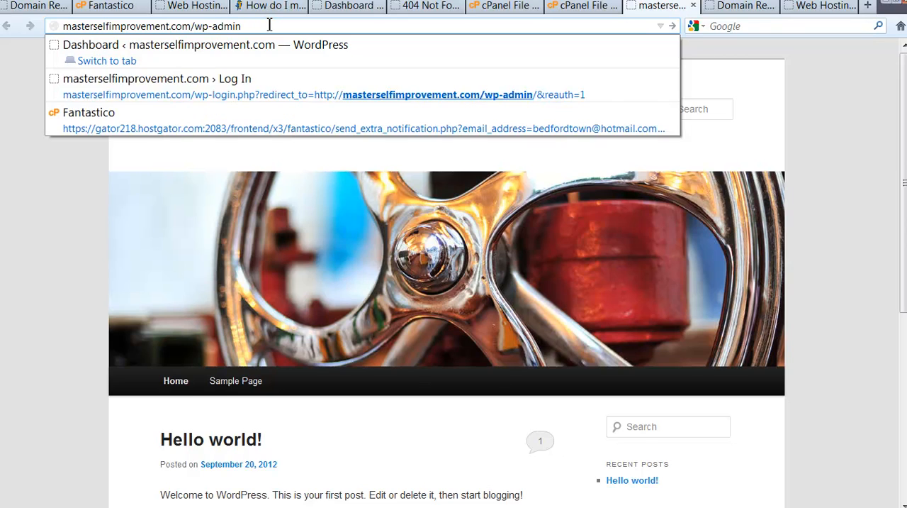
key("Return")
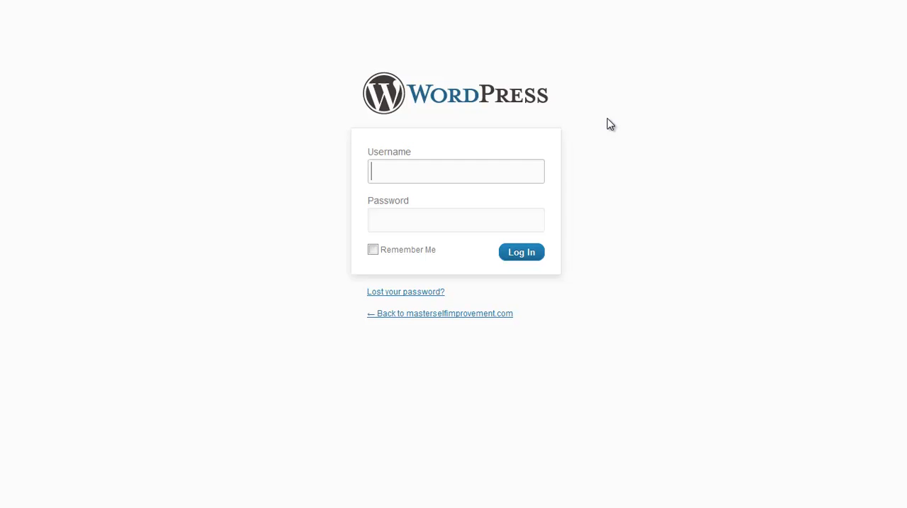
Step: Log in to WordPress with a saved username and the account password, and dismiss the offer to remember the password
left_click(397, 175)
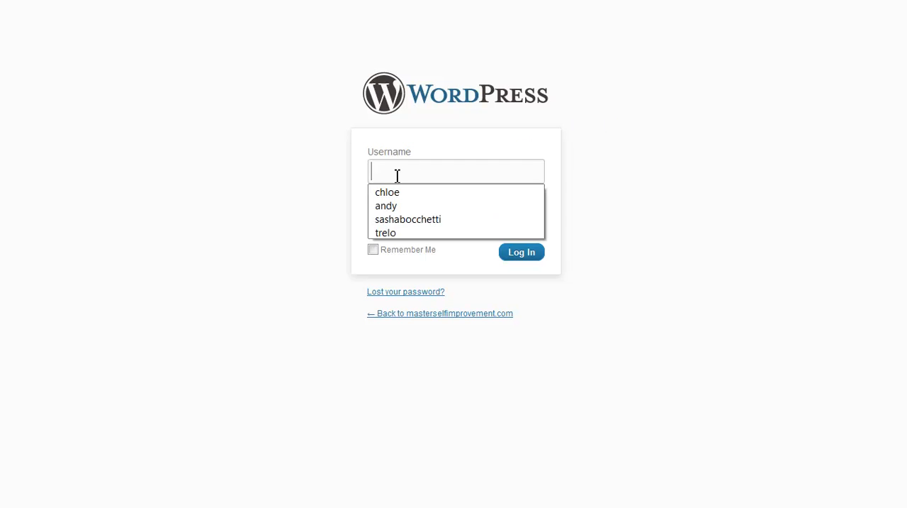
left_click(390, 192)
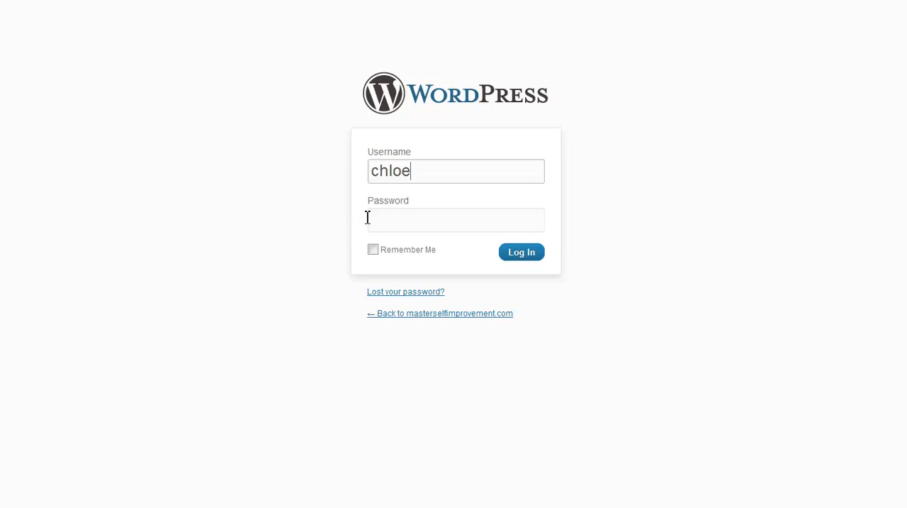
left_click(402, 224)
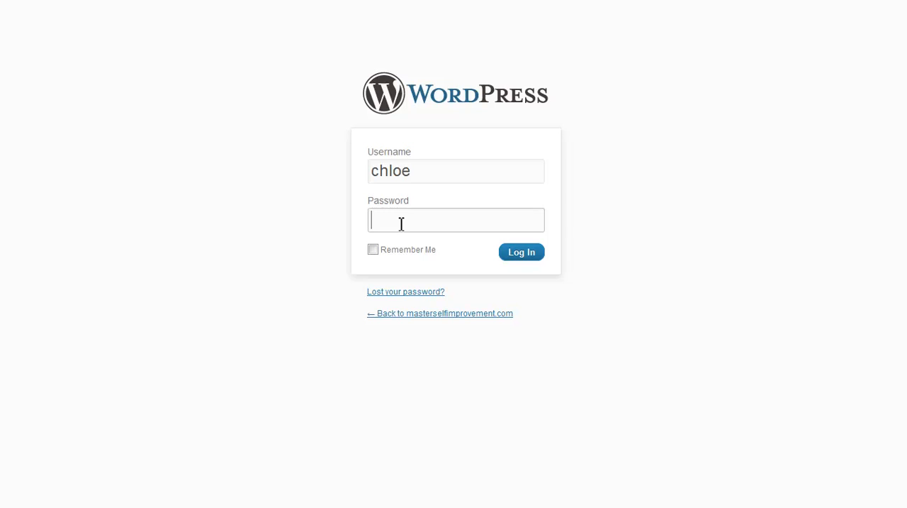
type("•••••")
key("BackSpace")
key("BackSpace")
key("BackSpace")
key("BackSpace")
key("BackSpace")
type("••••••••")
left_click(524, 256)
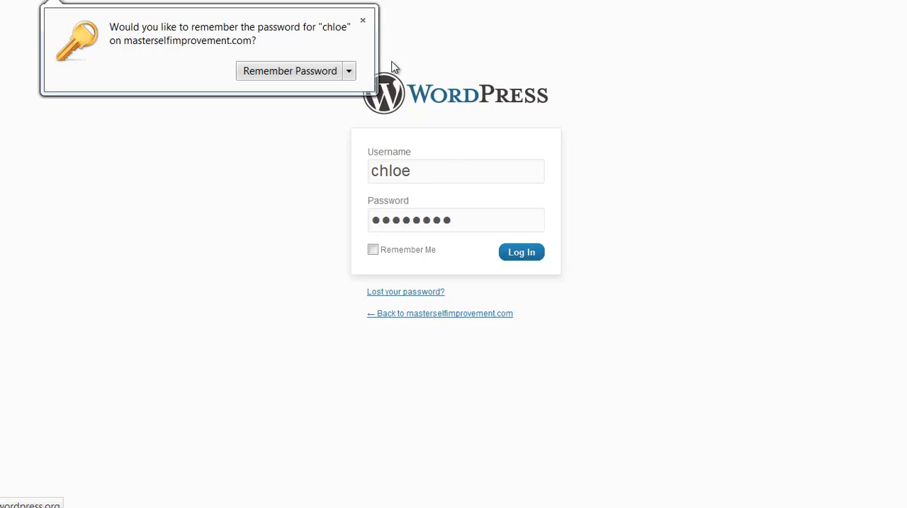
left_click(363, 21)
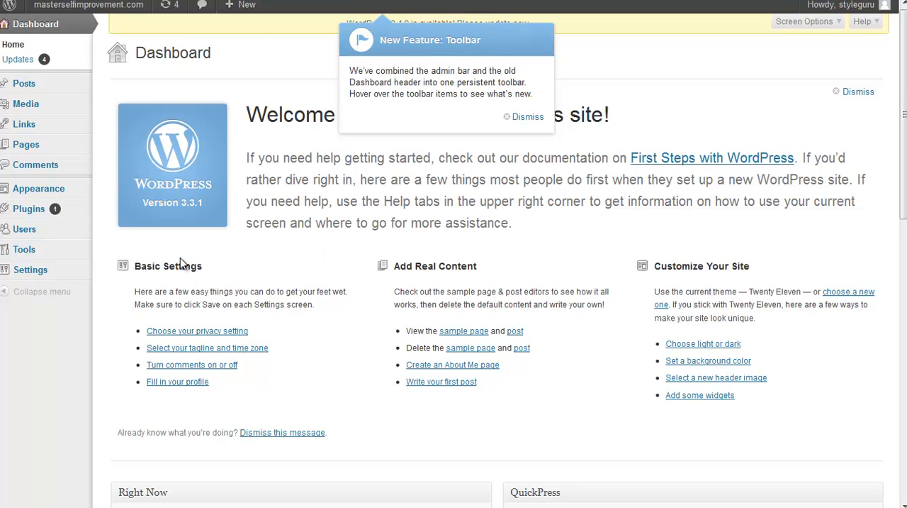
Step: Dismiss the new toolbar feature notice on the dashboard and open the page for managing the site's themes
left_click(525, 119)
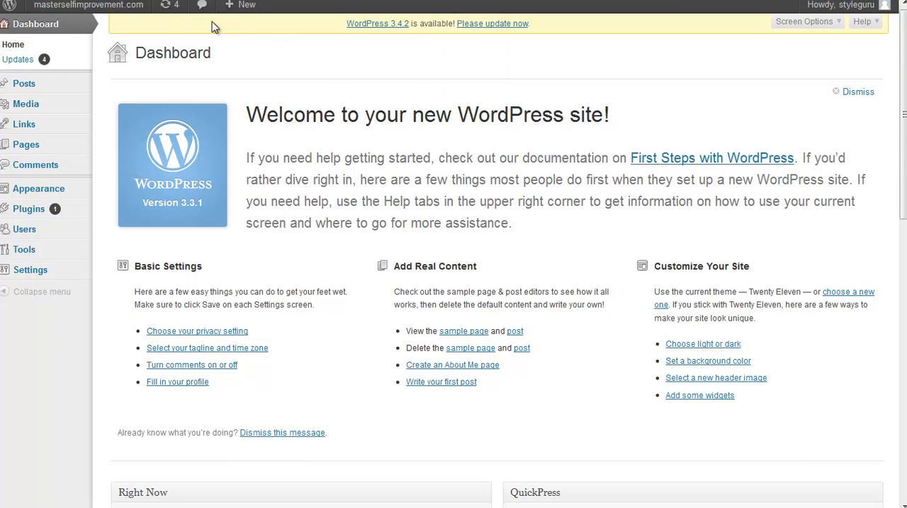
mouse_move(134, 7)
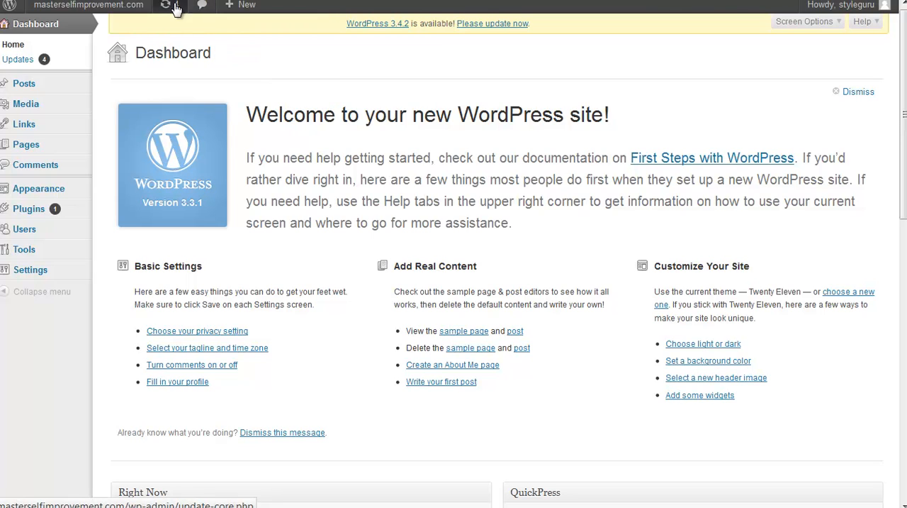
mouse_move(15, 90)
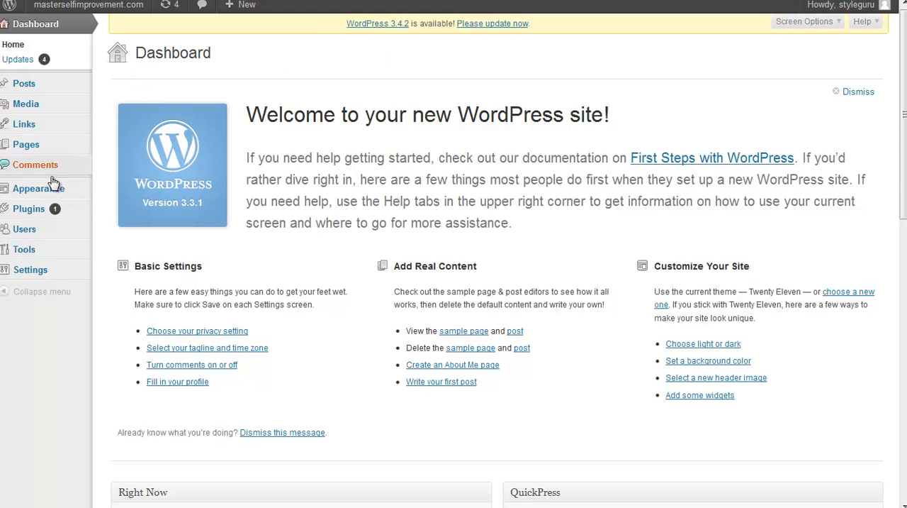
mouse_move(51, 199)
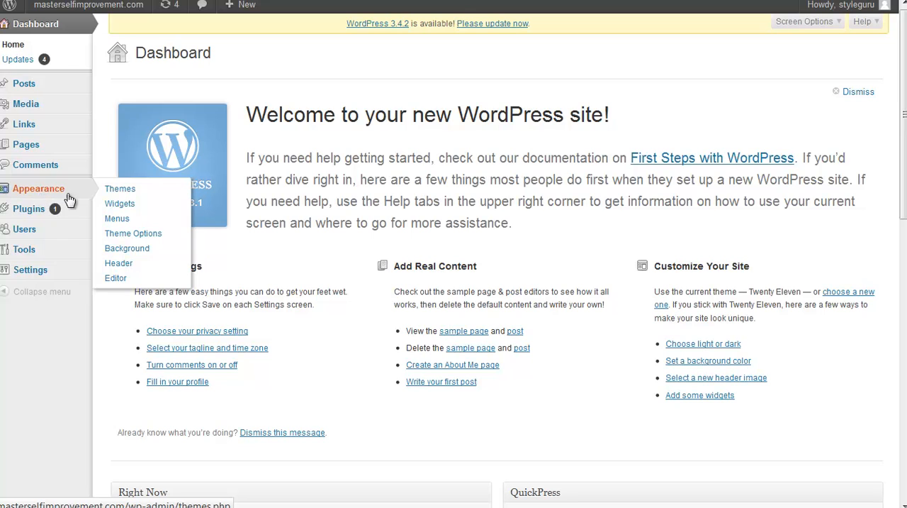
left_click(121, 190)
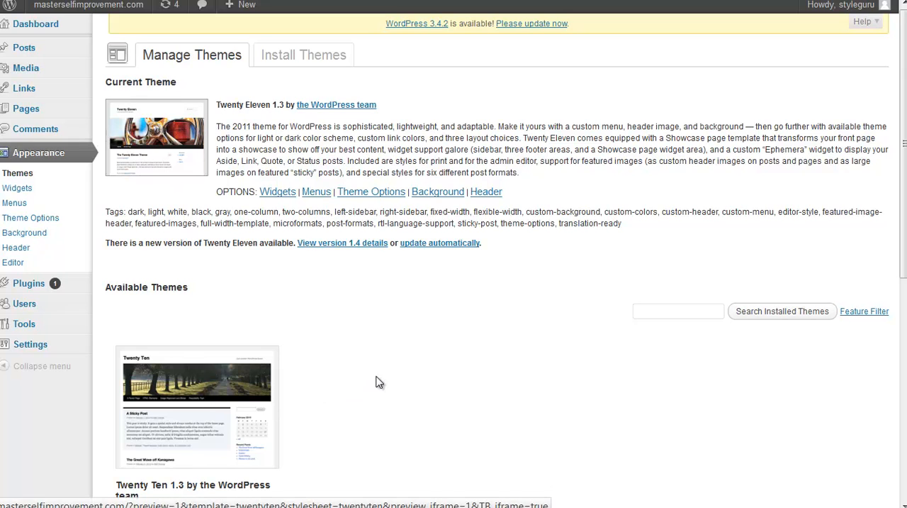
scroll(385, 361, "down", 3)
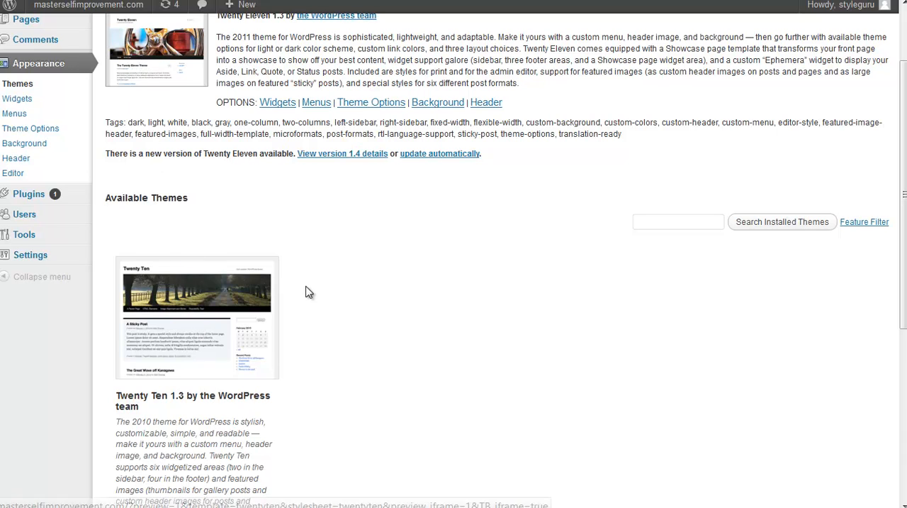
scroll(348, 318, "up", 3)
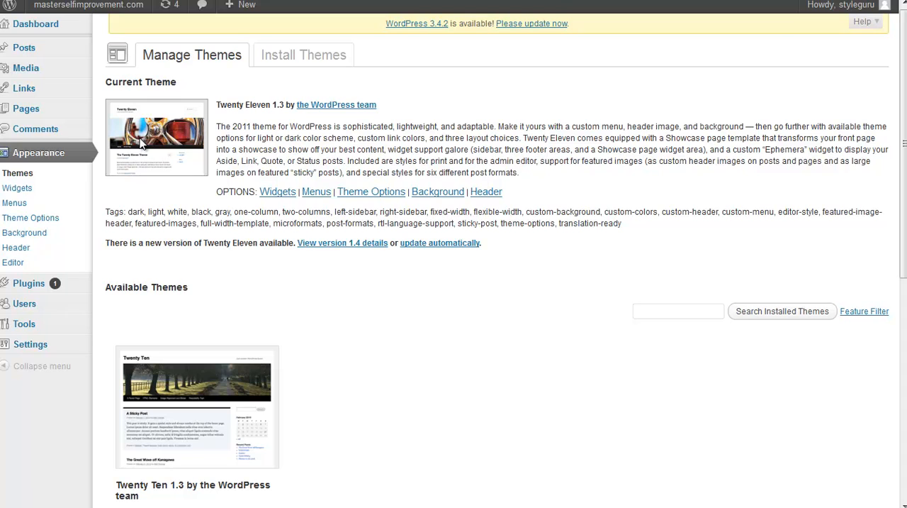
Step: Preview the Twenty Ten theme on the site and close the preview
left_click(193, 419)
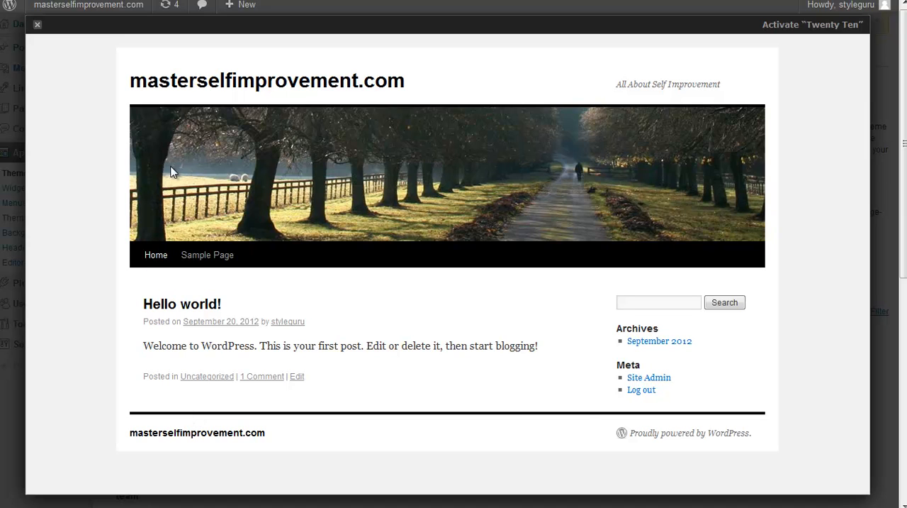
scroll(235, 318, "down", 3)
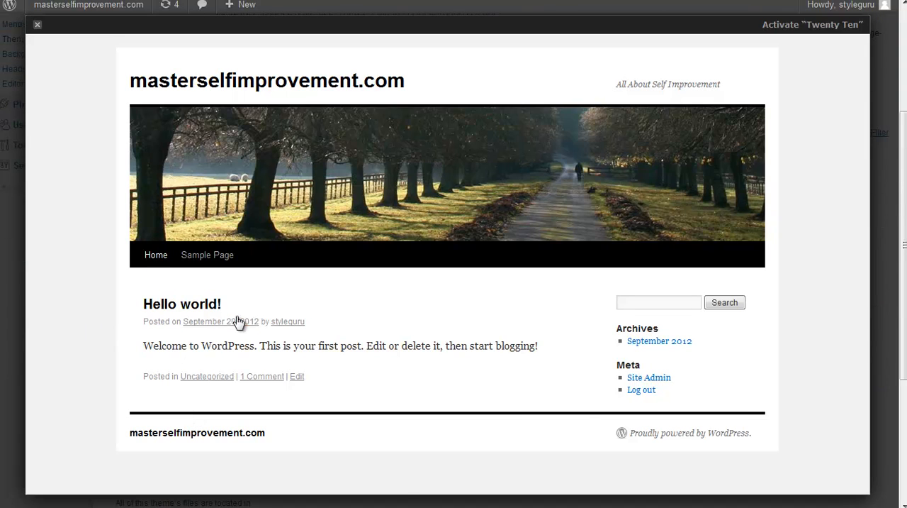
scroll(238, 323, "up", 3)
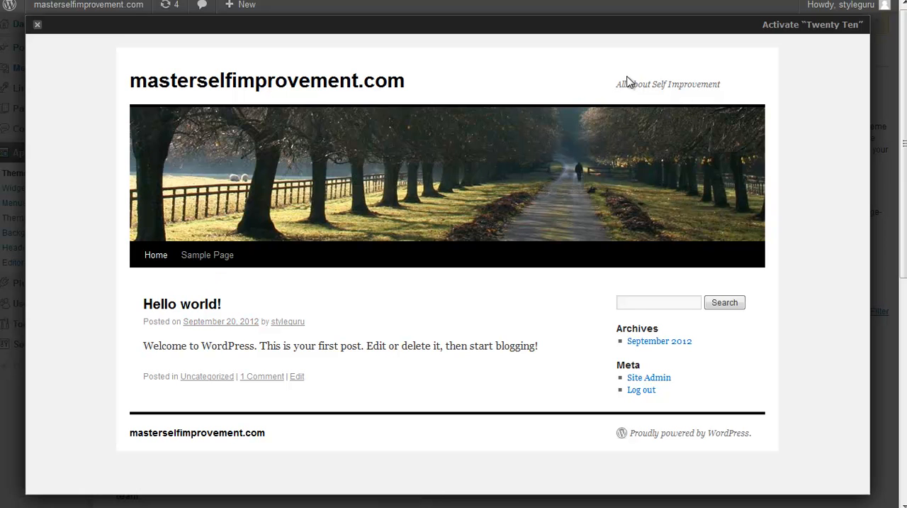
left_click(37, 28)
Step: Activate the Twenty Ten theme and dismiss the notice about saving widgets
scroll(416, 364, "down", 1)
scroll(416, 363, "down", 5)
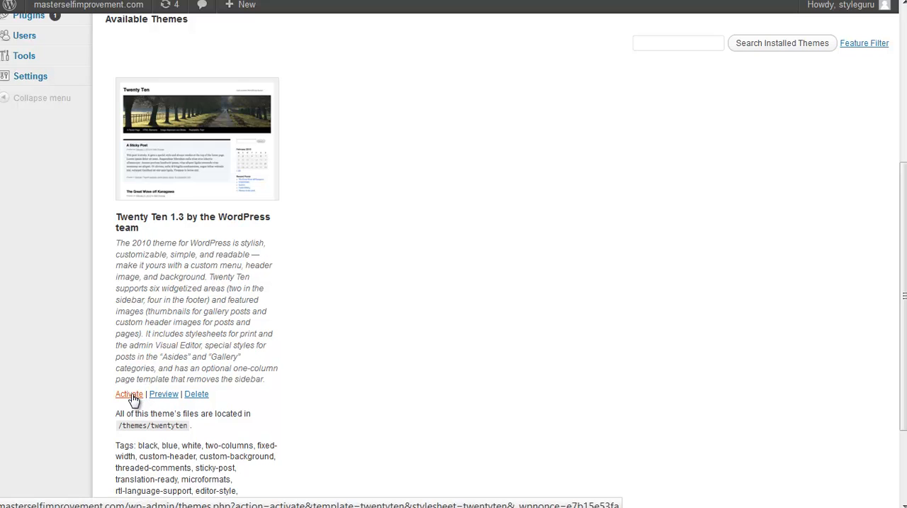
scroll(375, 392, "down", 3)
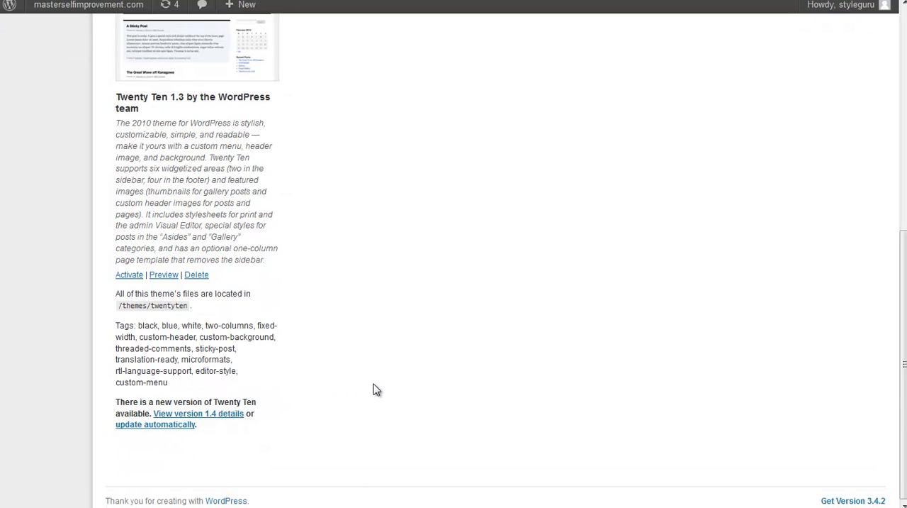
scroll(373, 389, "up", 6)
scroll(364, 397, "down", 4)
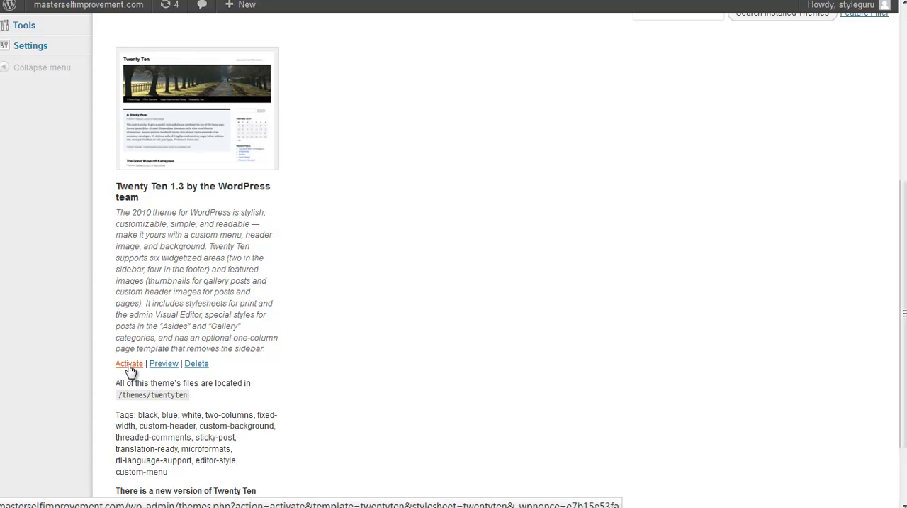
left_click(130, 369)
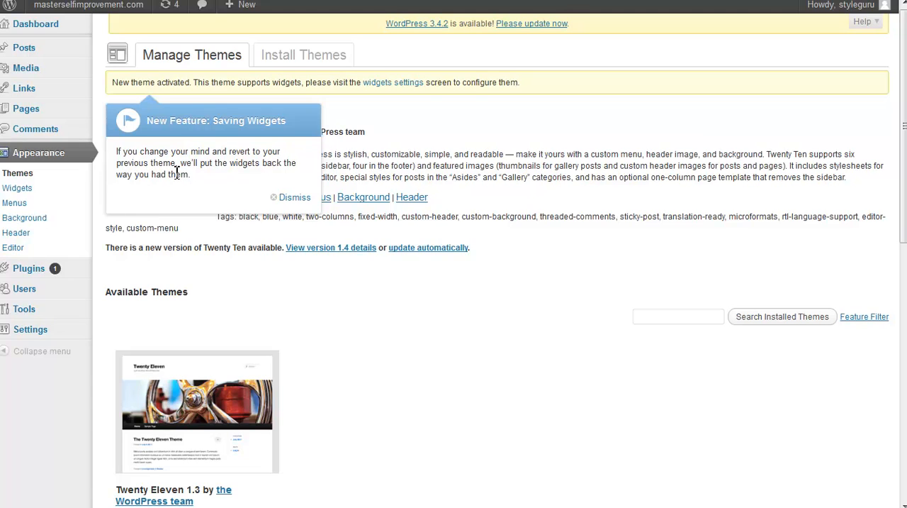
left_click(291, 197)
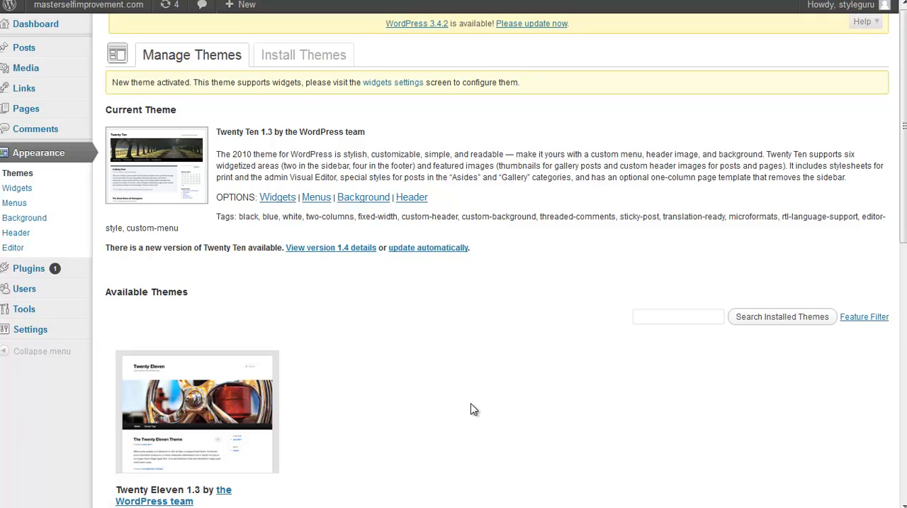
Step: Look over the theme management page, and visit the live site to examine its home page with the Twenty Ten theme
scroll(473, 408, "down", 3)
scroll(474, 409, "up", 3)
scroll(469, 402, "down", 3)
scroll(469, 403, "up", 3)
mouse_move(26, 5)
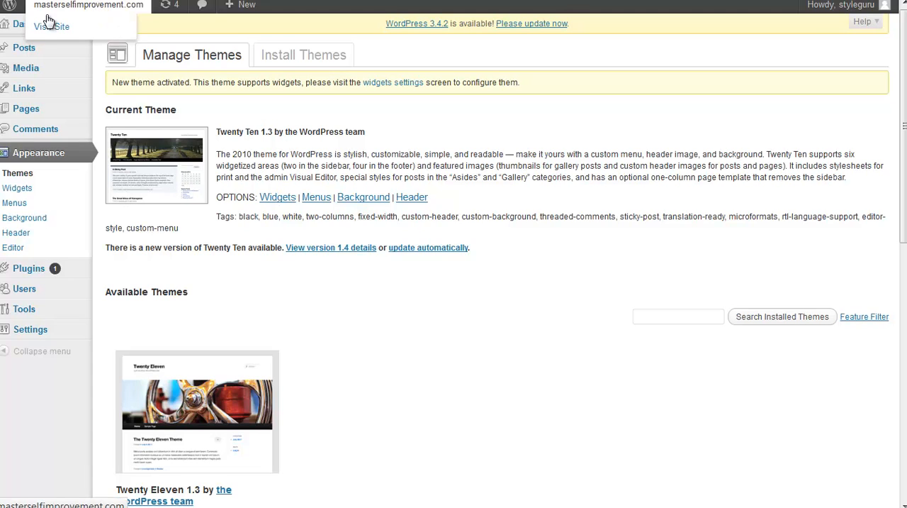
mouse_move(88, 7)
left_click(60, 27)
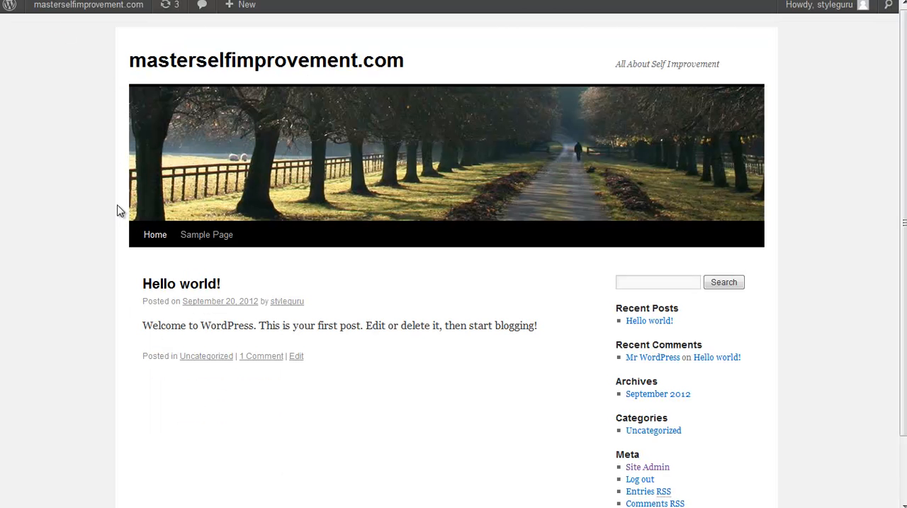
scroll(116, 213, "down", 2)
scroll(115, 212, "up", 2)
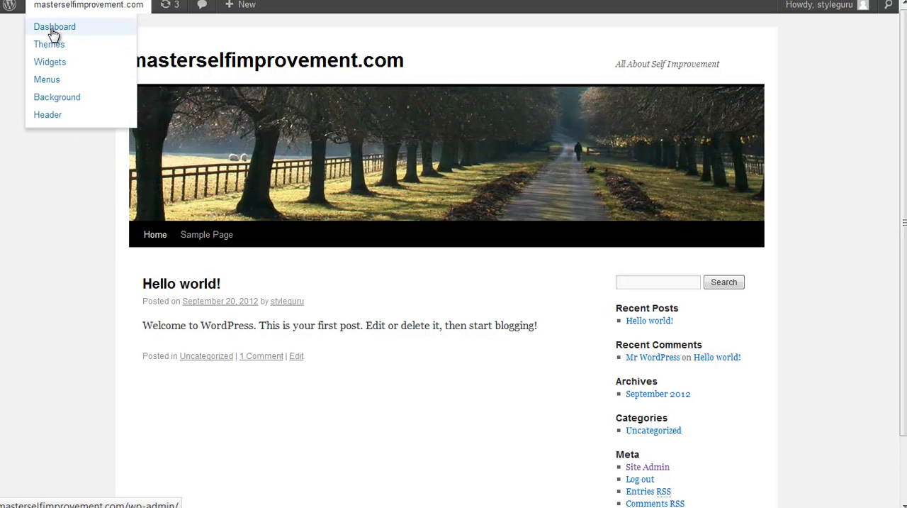
Step: Return to the site's dashboard, open theme management and activate the Twenty Eleven theme
left_click(53, 33)
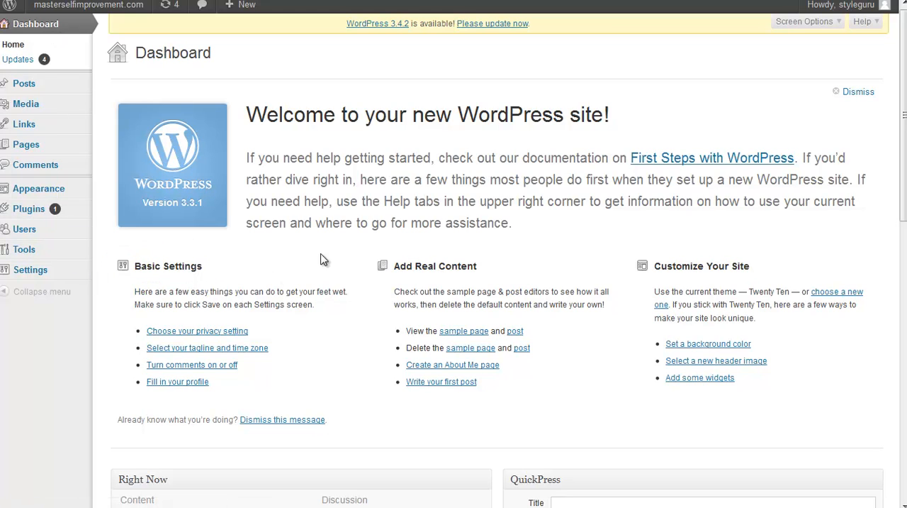
left_click(56, 190)
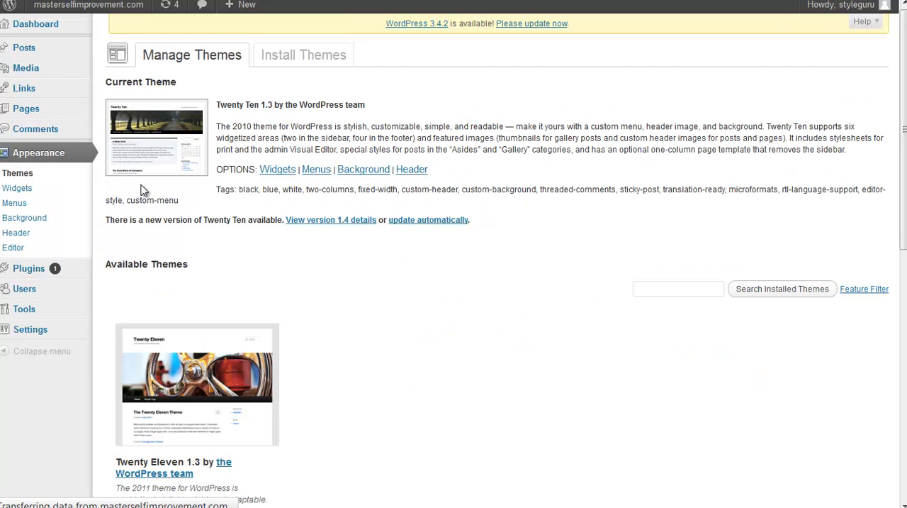
scroll(357, 384, "down", 3)
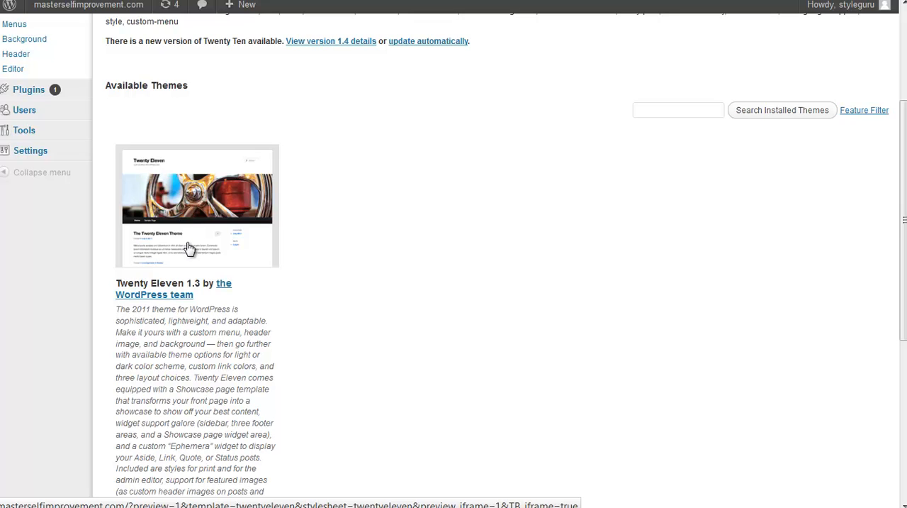
scroll(188, 249, "up", 3)
scroll(188, 248, "up", 1)
scroll(342, 357, "down", 5)
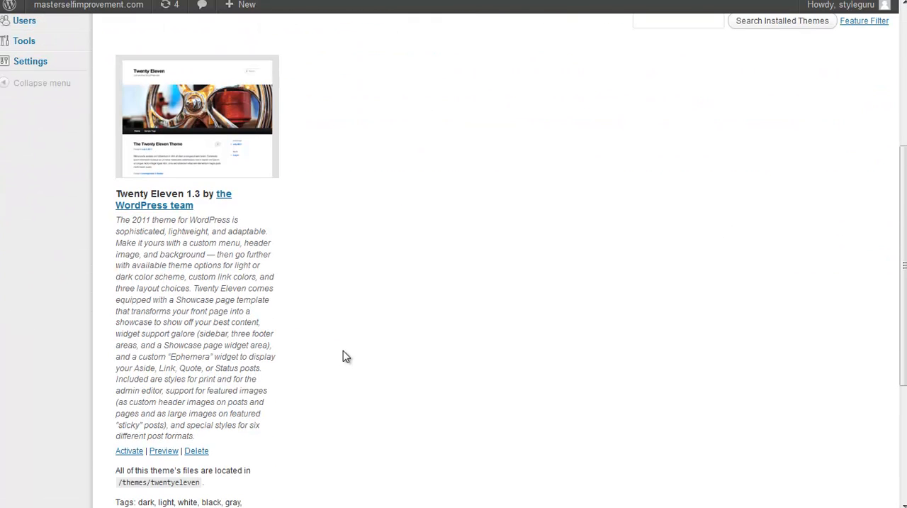
left_click(129, 452)
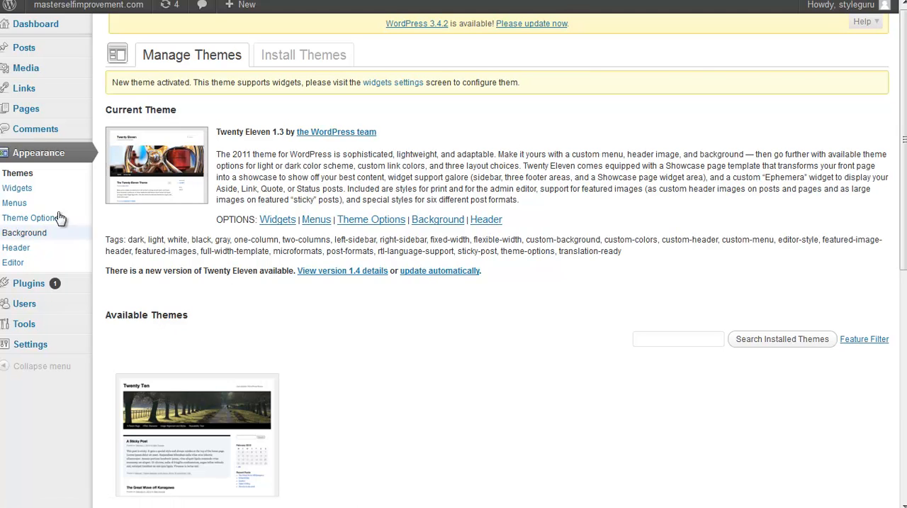
Step: Look over the admin sections for posts and pages, and visit the live site to examine its home page with the Twenty Eleven theme
mouse_move(24, 53)
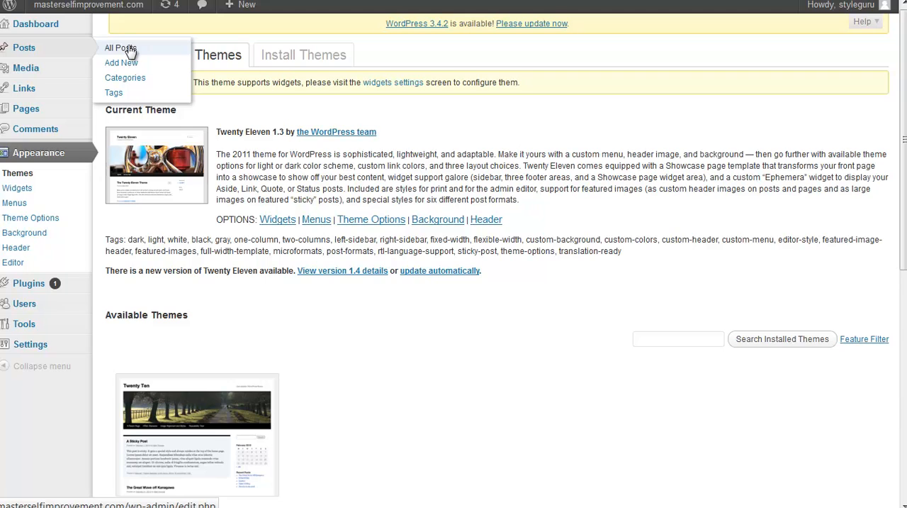
mouse_move(30, 115)
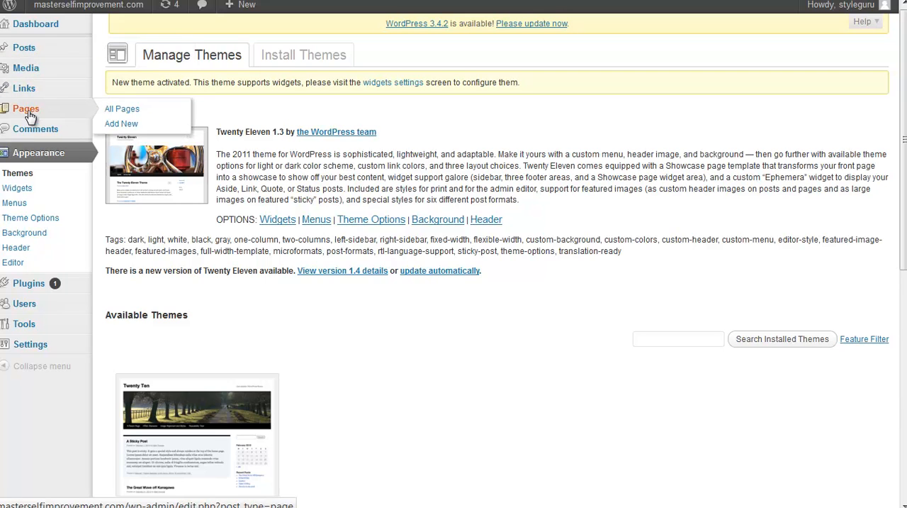
mouse_move(38, 28)
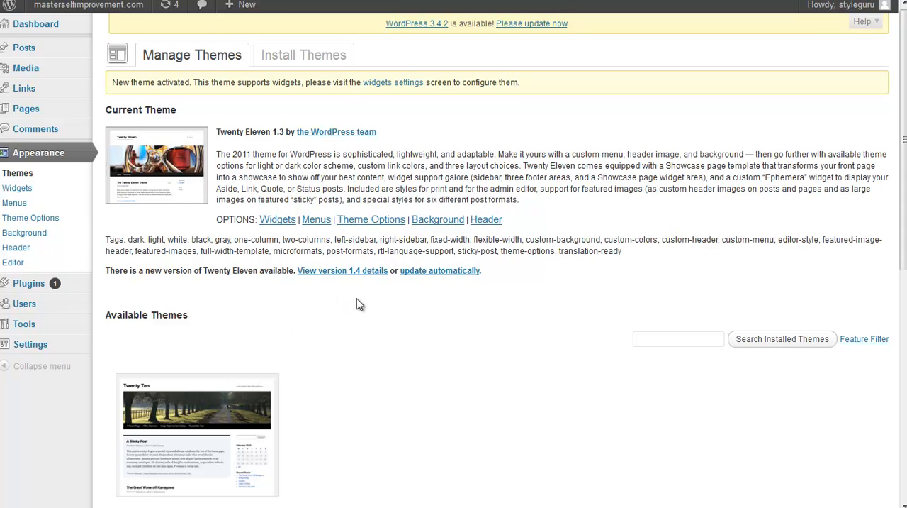
mouse_move(321, 3)
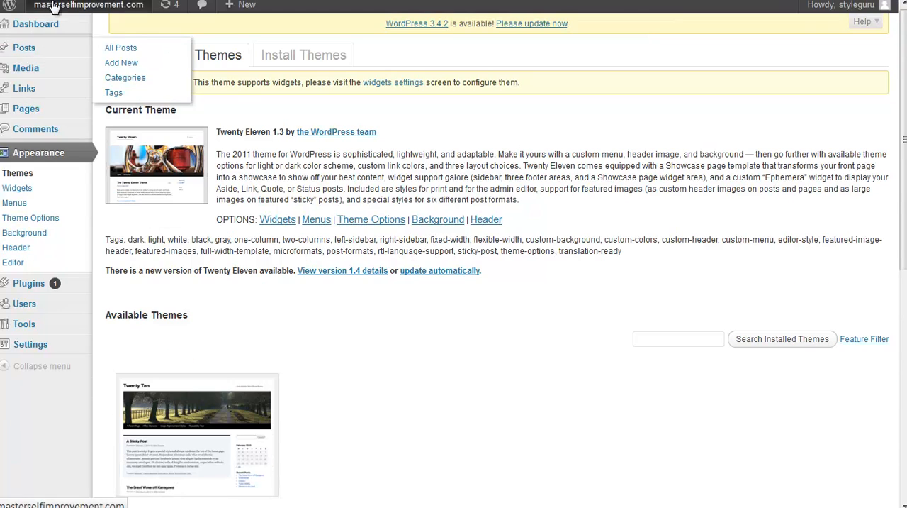
mouse_move(57, 51)
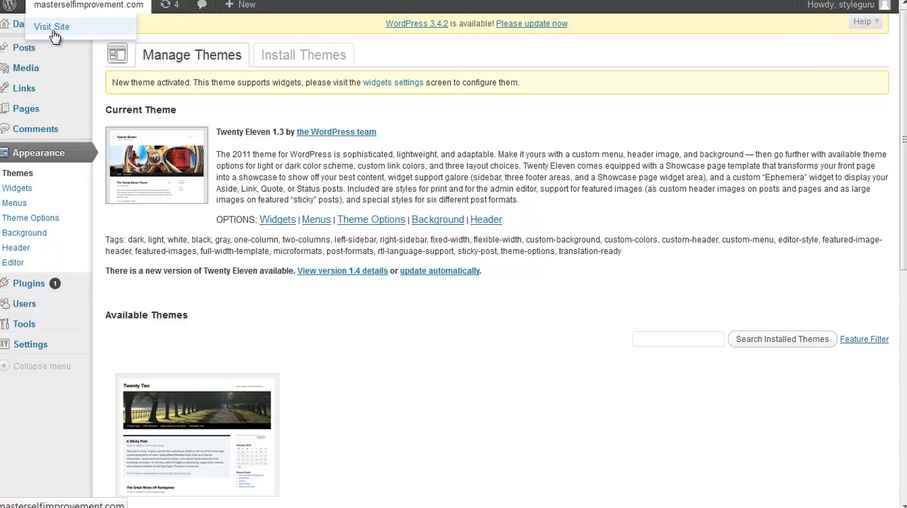
left_click(53, 32)
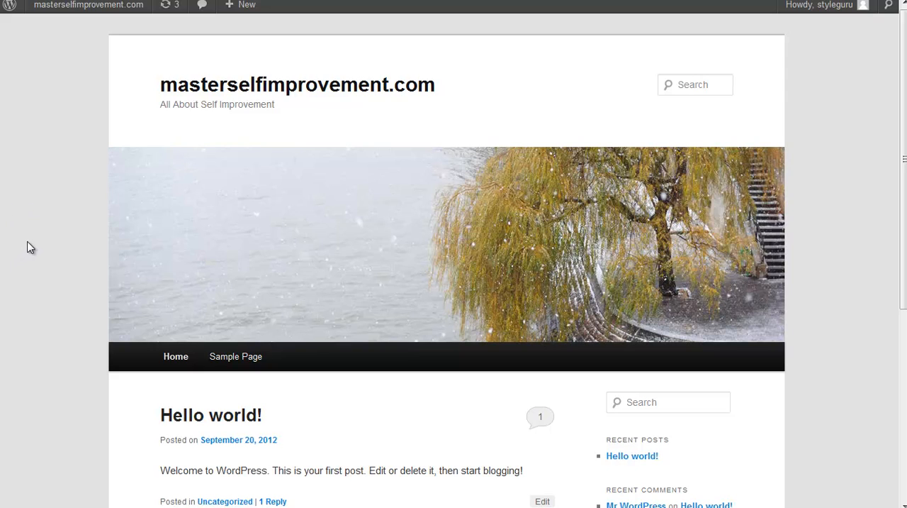
scroll(114, 228, "down", 5)
scroll(110, 230, "up", 5)
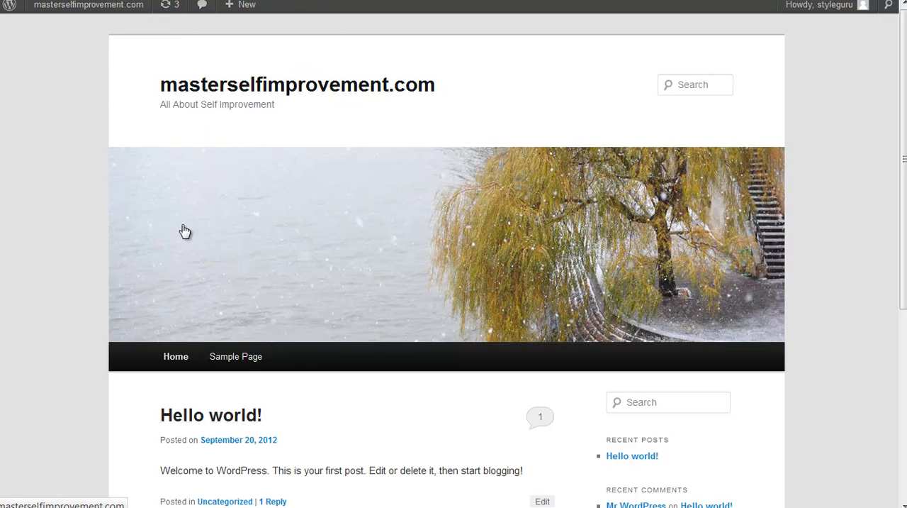
scroll(182, 255, "down", 3)
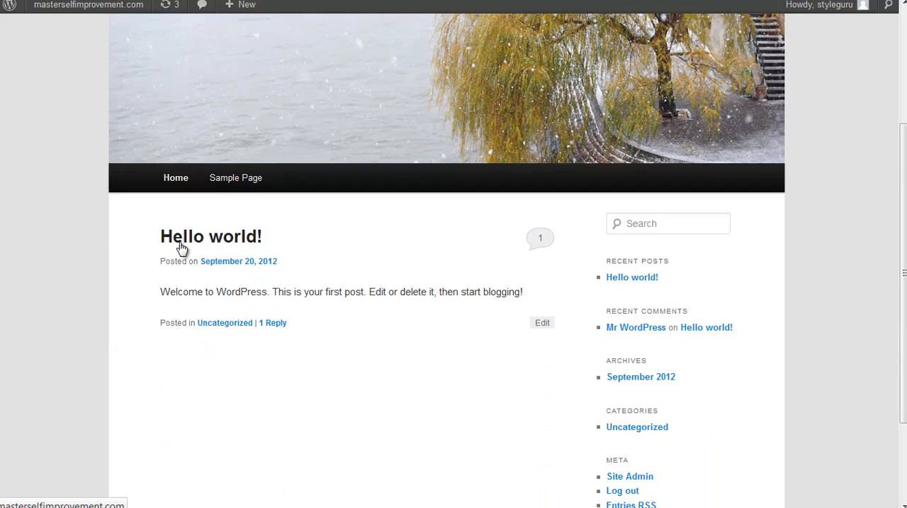
scroll(181, 251, "down", 2)
scroll(181, 251, "up", 5)
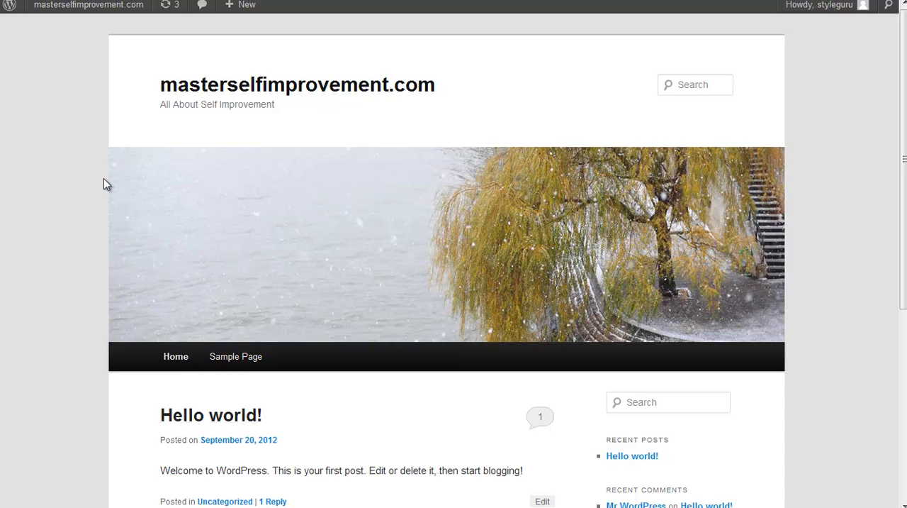
Step: Look through the open cPanel File Manager and Fantastico WordPress pages, and return to the live masterselfimprovement.com site
mouse_move(604, 5)
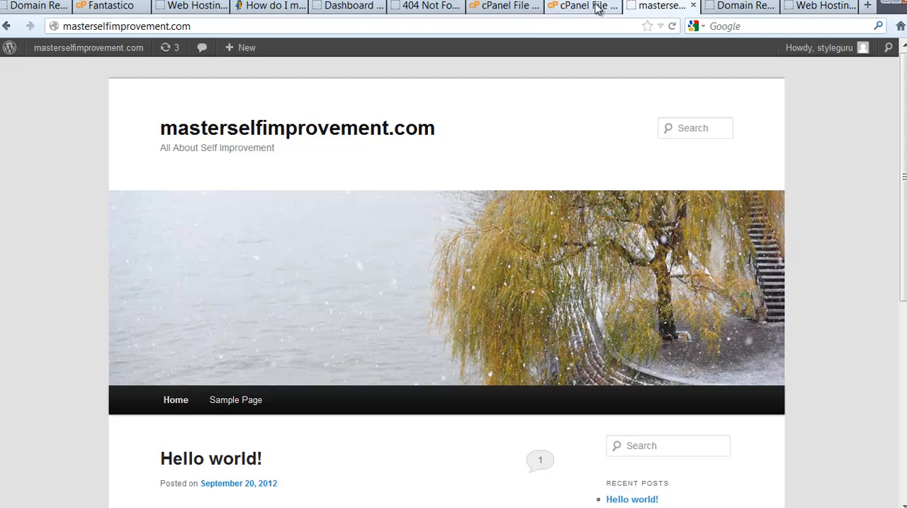
left_click(527, 7)
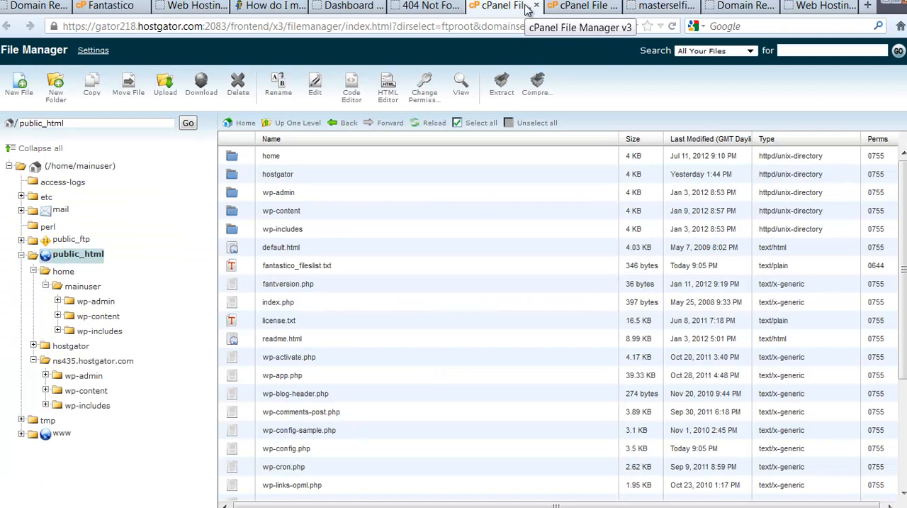
left_click(574, 5)
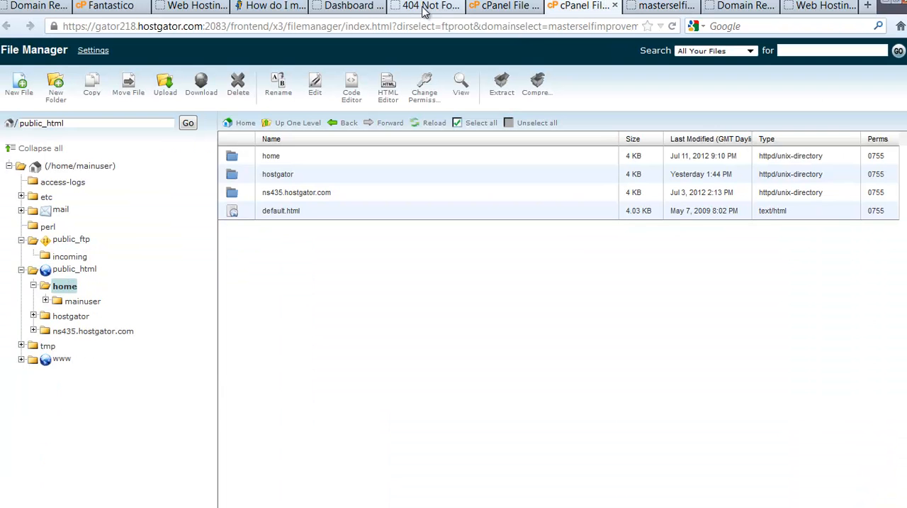
left_click(126, 7)
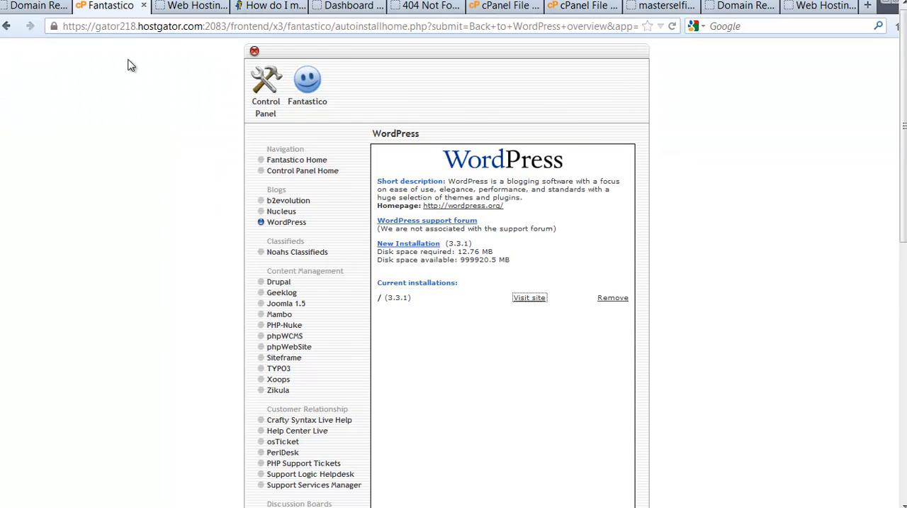
key("F11")
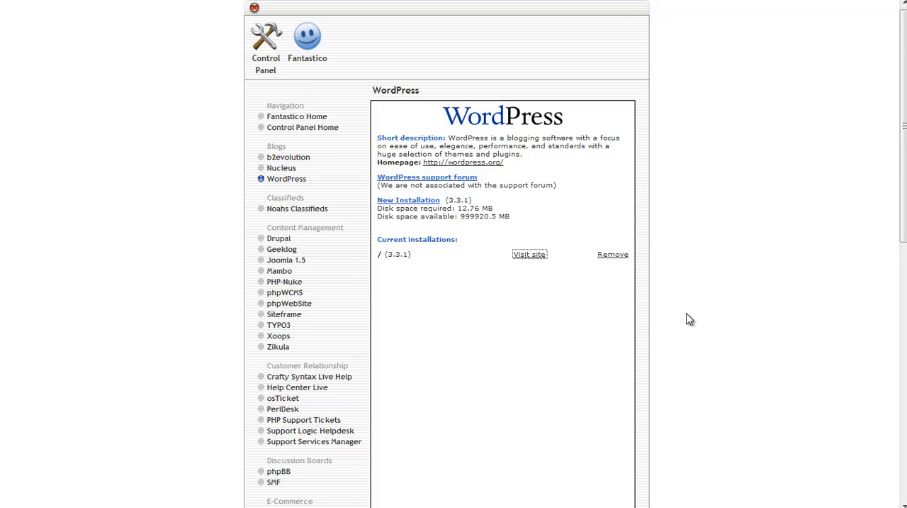
mouse_move(780, 4)
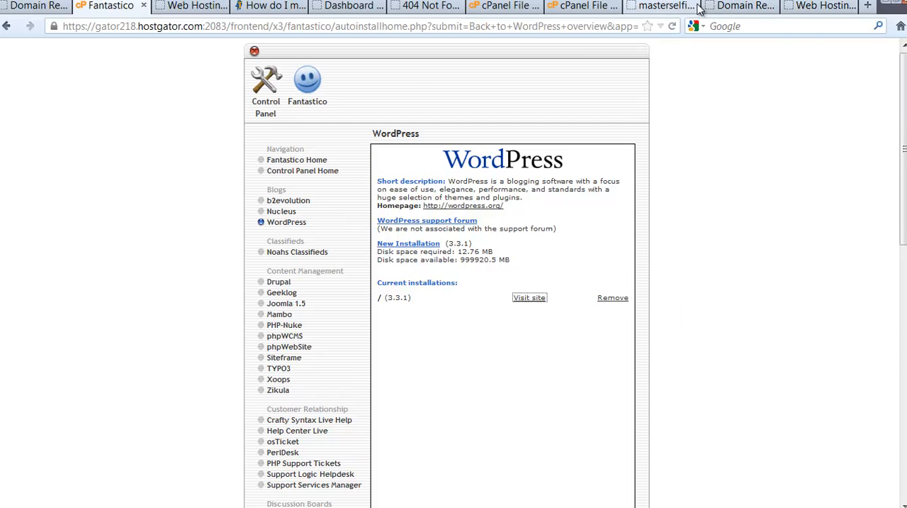
left_click(666, 7)
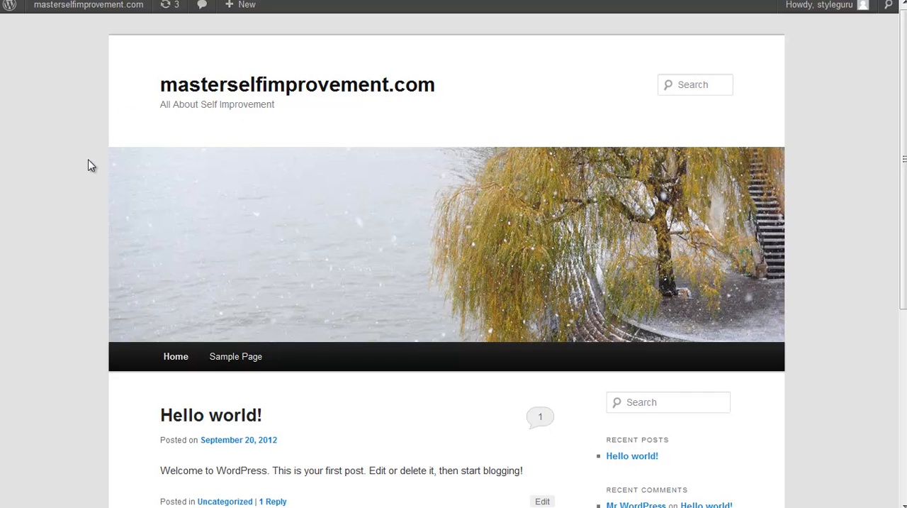
Step: Go from the live site to the WordPress dashboard and open the General Settings page
mouse_move(109, 8)
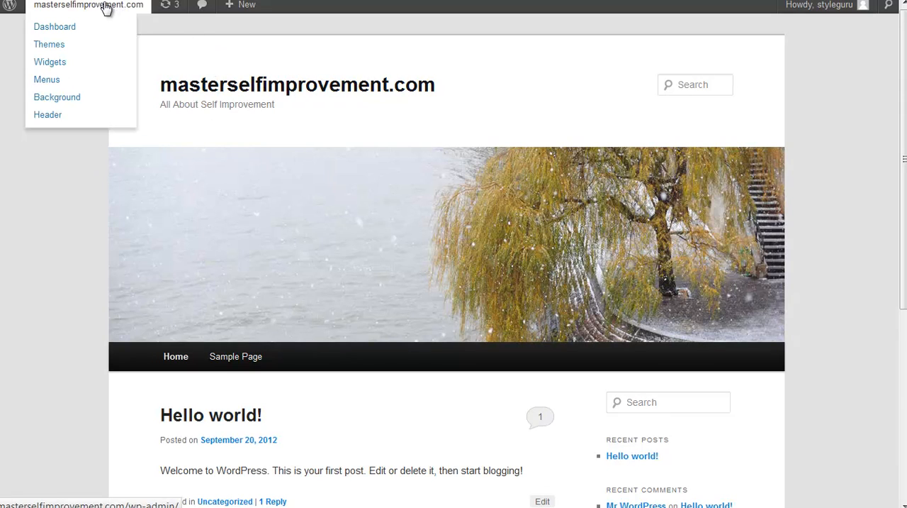
mouse_move(245, 8)
left_click(75, 32)
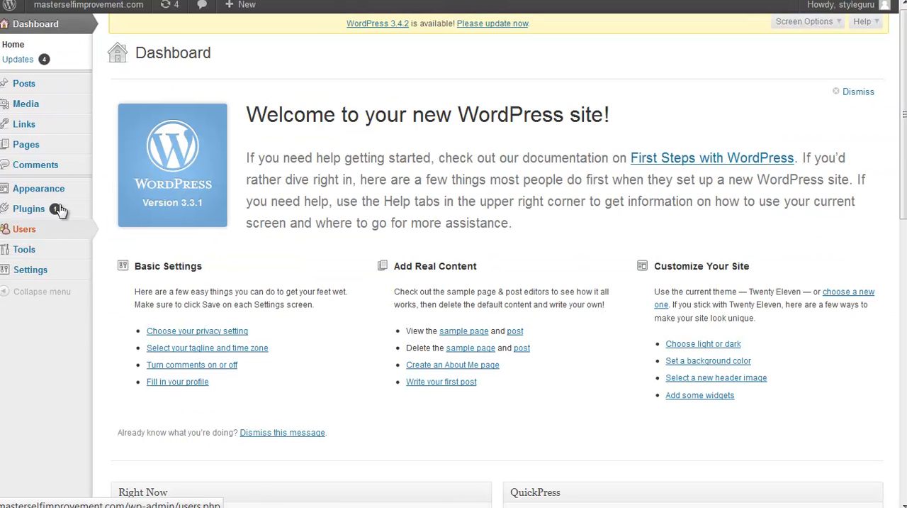
mouse_move(61, 192)
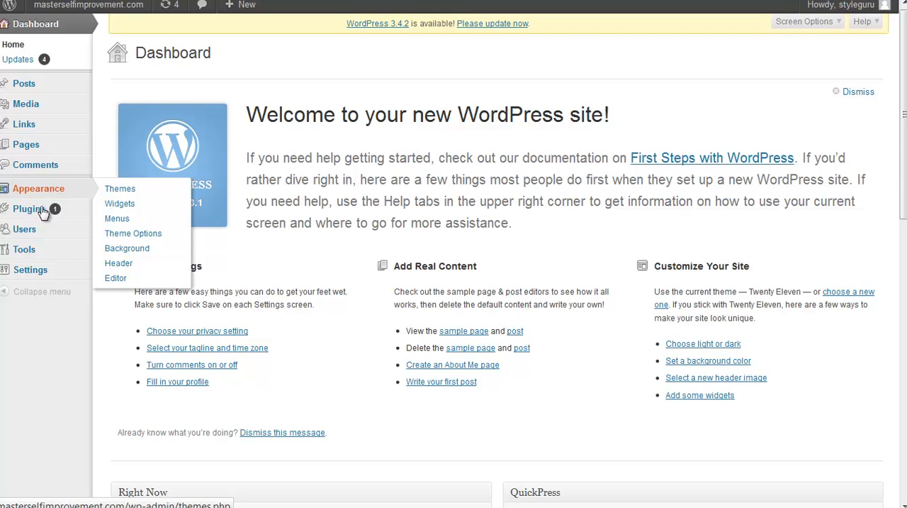
mouse_move(42, 276)
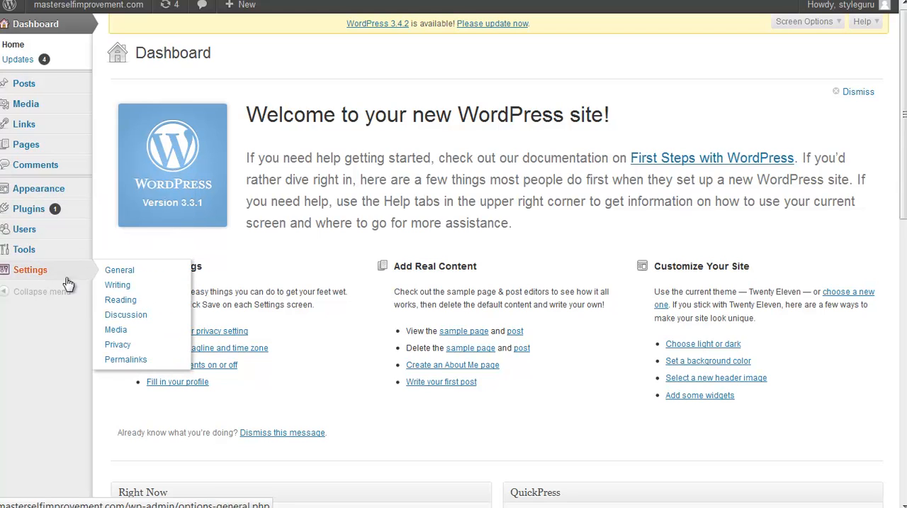
left_click(136, 272)
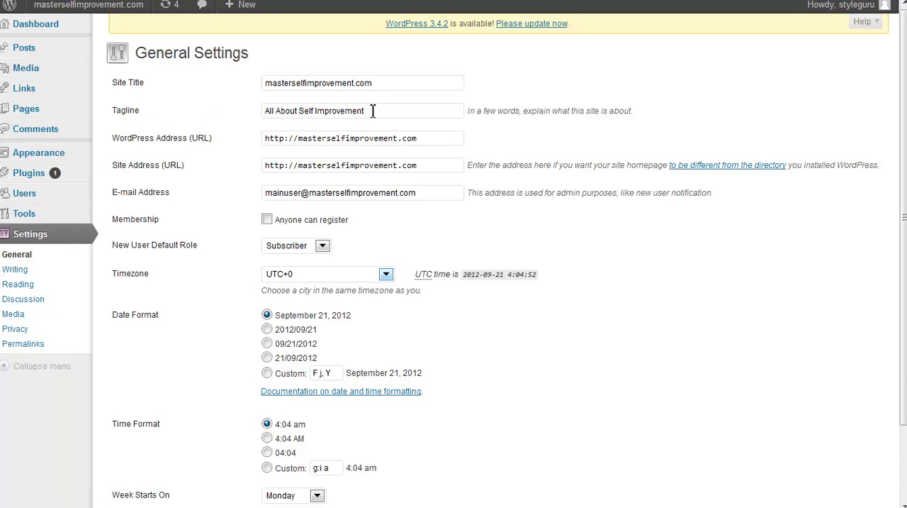
Step: Change the site title to "MASTER SELF IMPROVEMENT" and save the general settings
left_click_drag(373, 111, 257, 112)
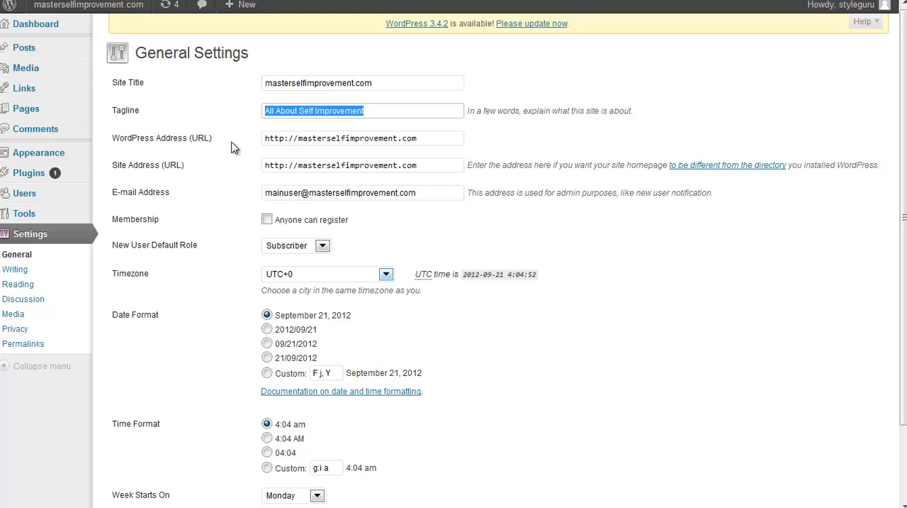
left_click(381, 83)
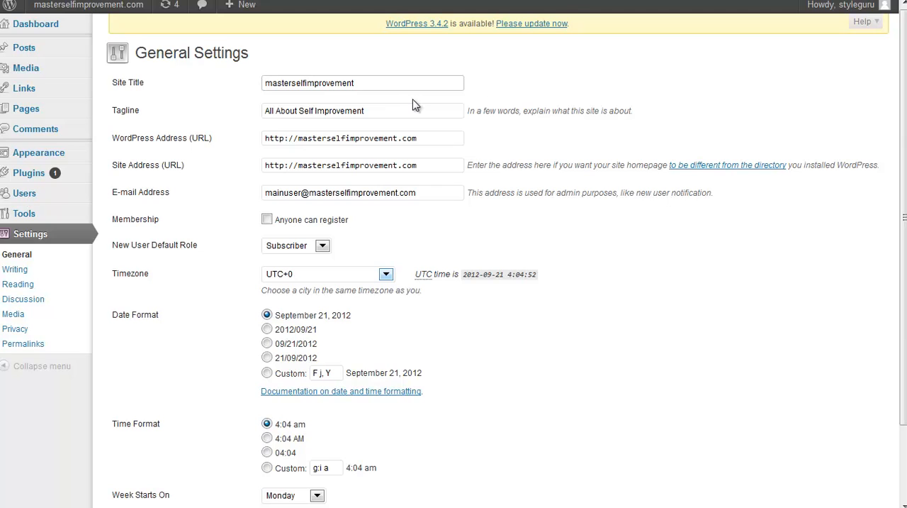
key("BackSpace")
key("BackSpace")
key("BackSpace")
key("BackSpace")
key("BackSpace")
key("BackSpace")
key("BackSpace")
key("BackSpace")
key("BackSpace")
key("BackSpace")
key("BackSpace")
key("BackSpace")
key("BackSpace")
key("BackSpace")
key("BackSpace")
key("BackSpace")
key("BackSpace")
key("BackSpace")
key("BackSpace")
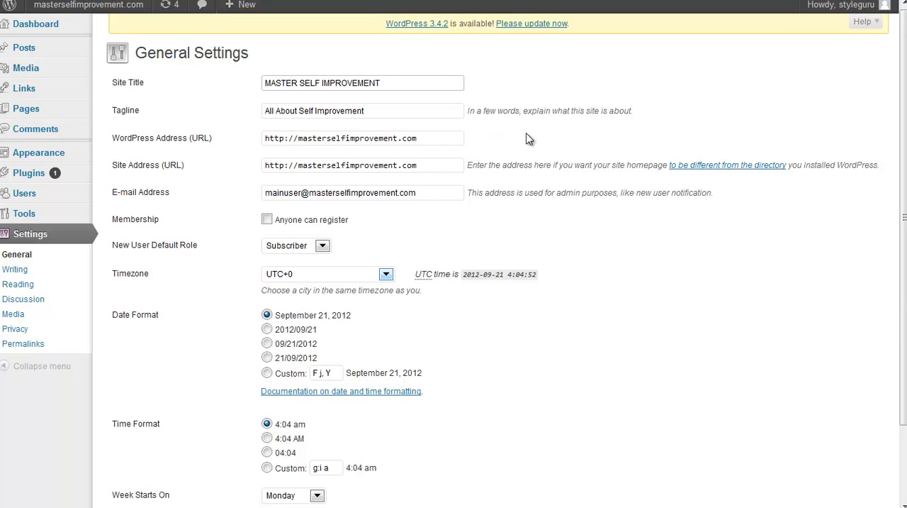
scroll(441, 301, "down", 3)
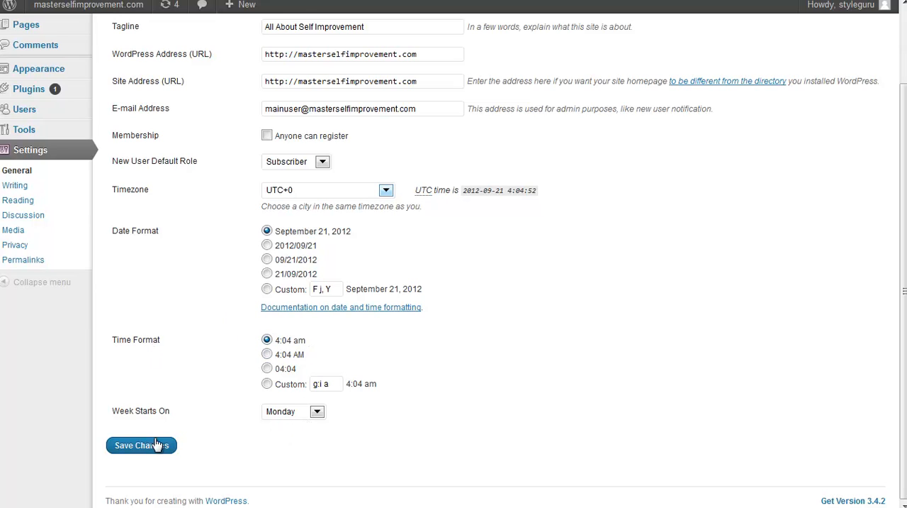
left_click(140, 452)
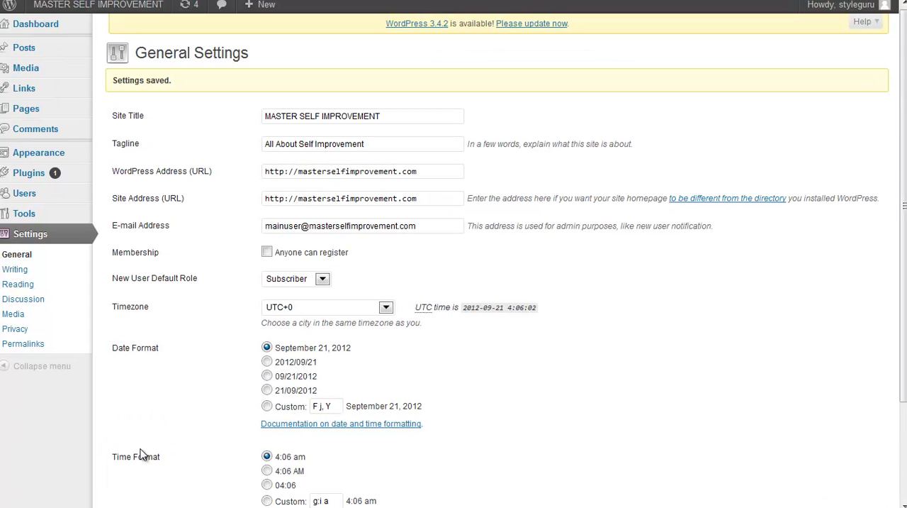
Step: Visit the live site and examine its home page with the new site title
mouse_move(45, 23)
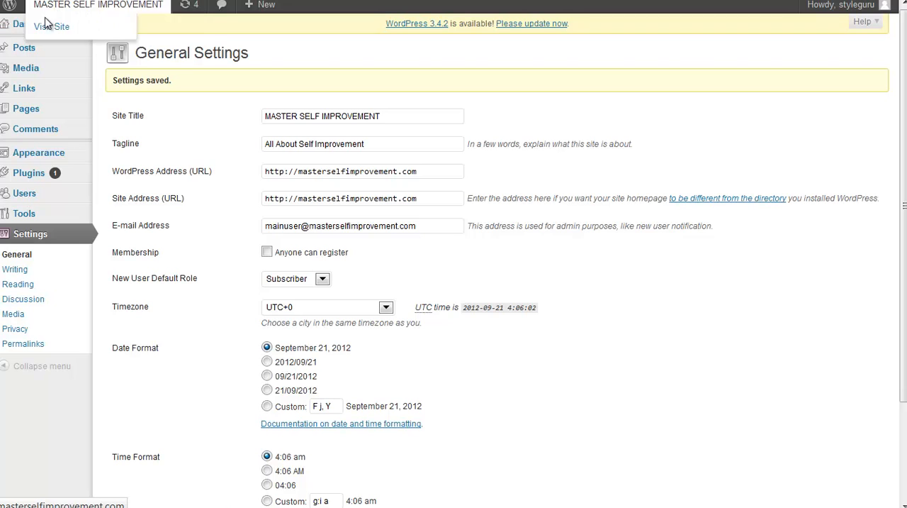
left_click(49, 28)
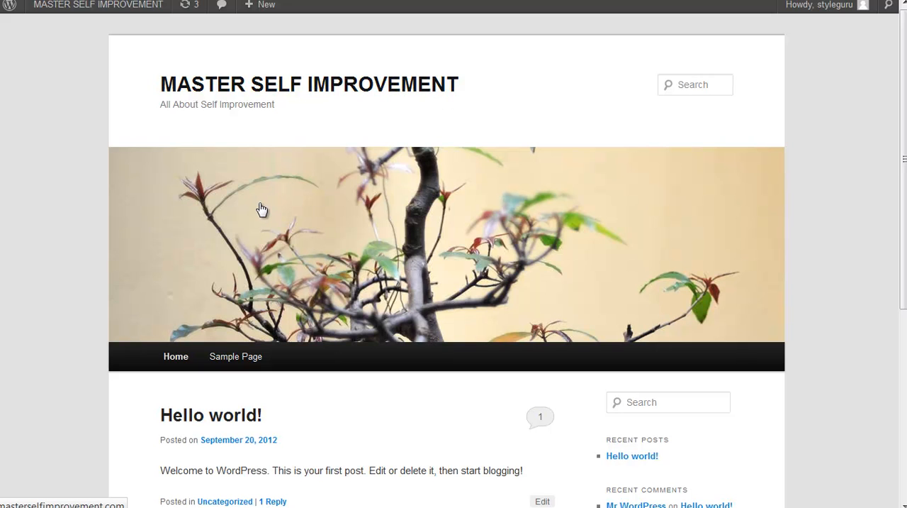
scroll(61, 229, "down", 3)
scroll(60, 229, "down", 2)
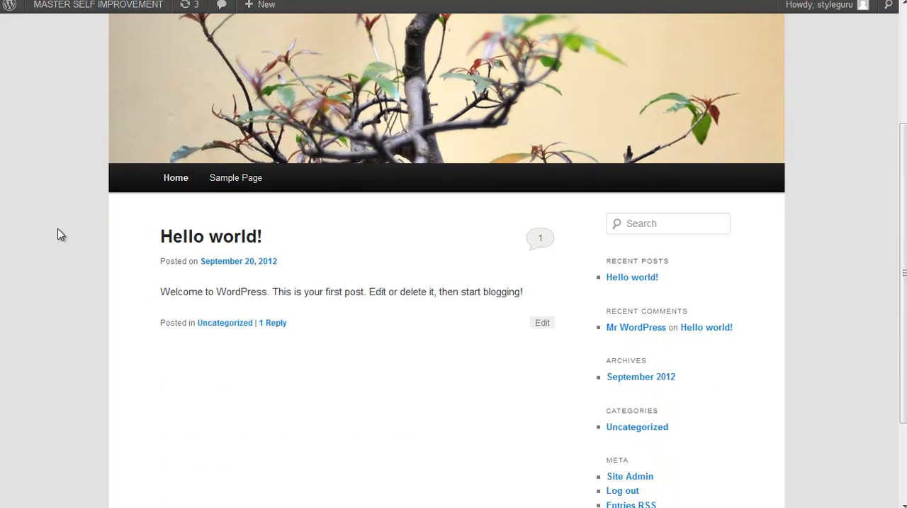
scroll(61, 234, "up", 5)
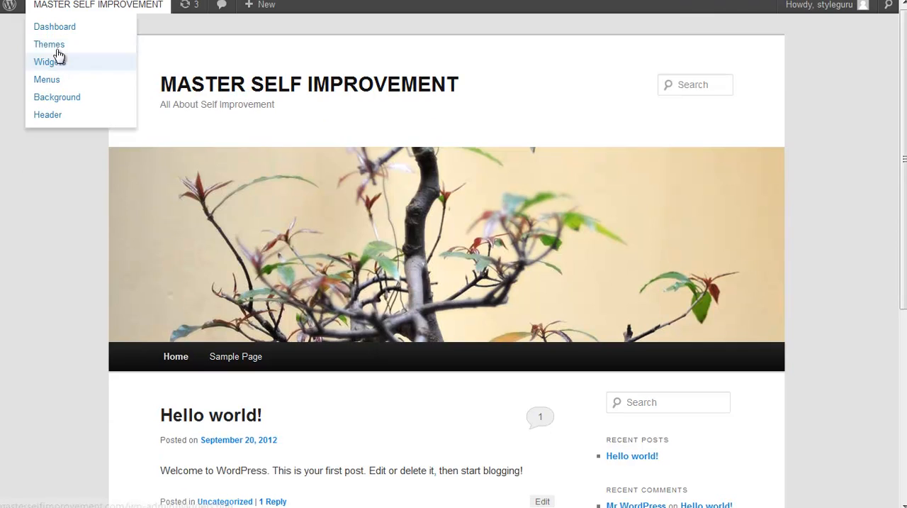
Step: From the dashboard, set the Twenty Eleven theme's color scheme to Dark in the Theme Options and save the changes
left_click(51, 32)
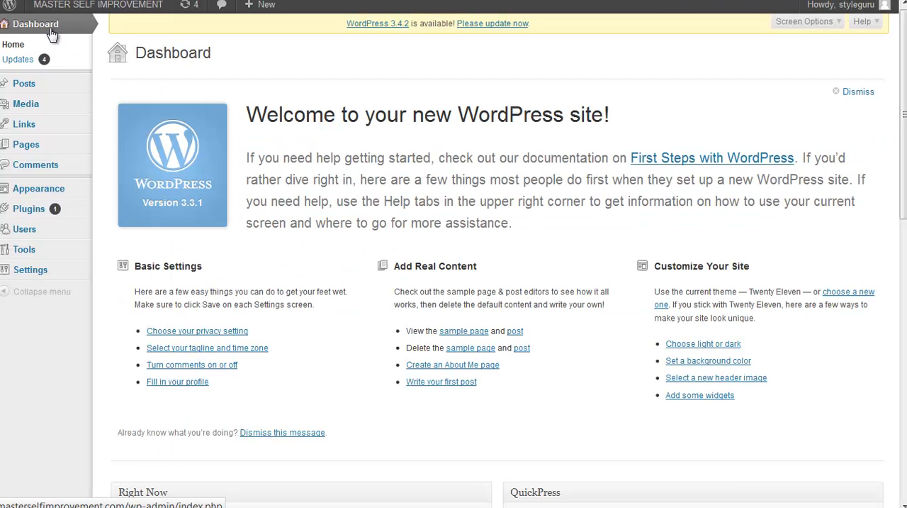
mouse_move(37, 198)
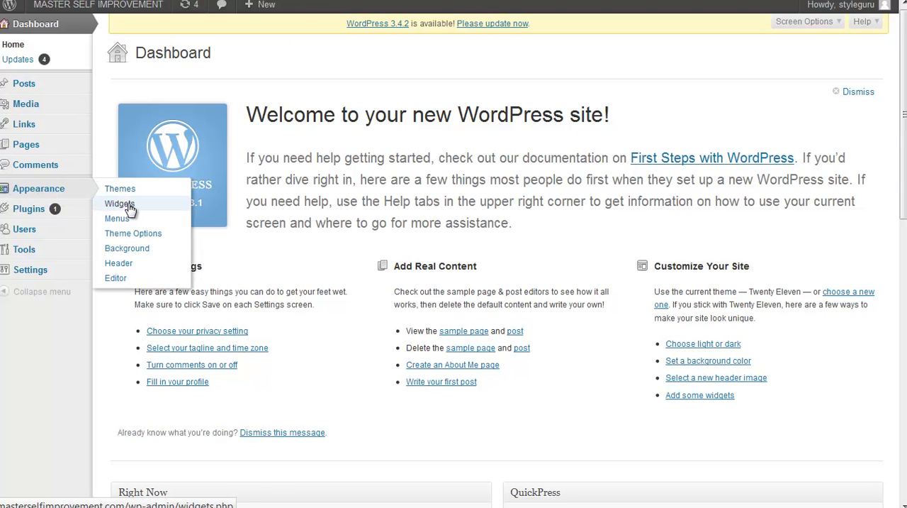
left_click(158, 239)
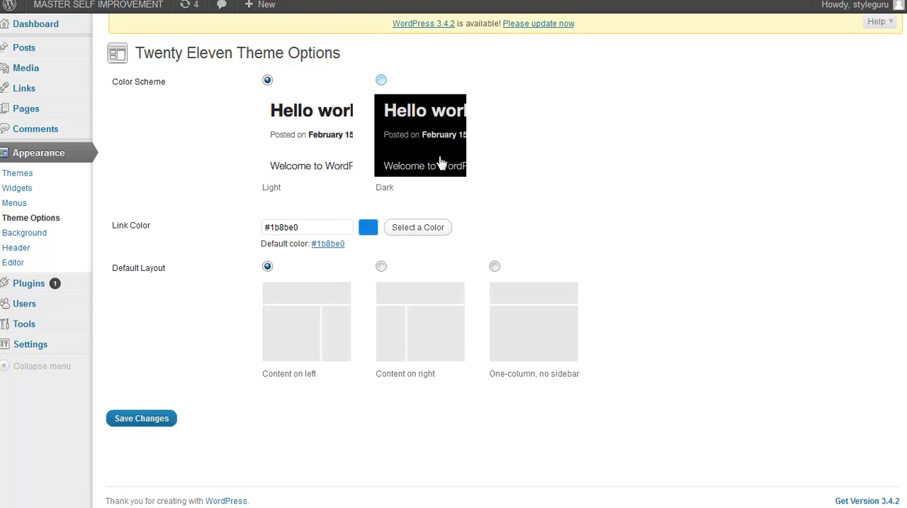
left_click(380, 81)
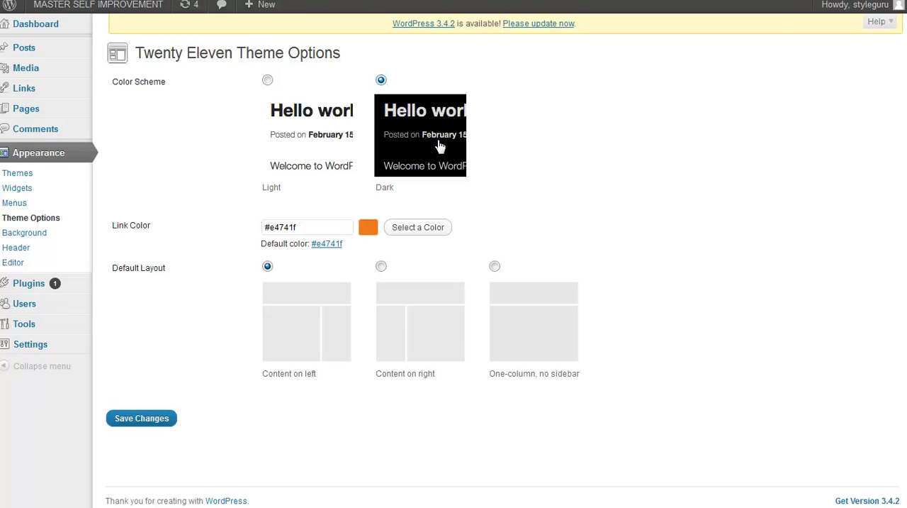
left_click(166, 420)
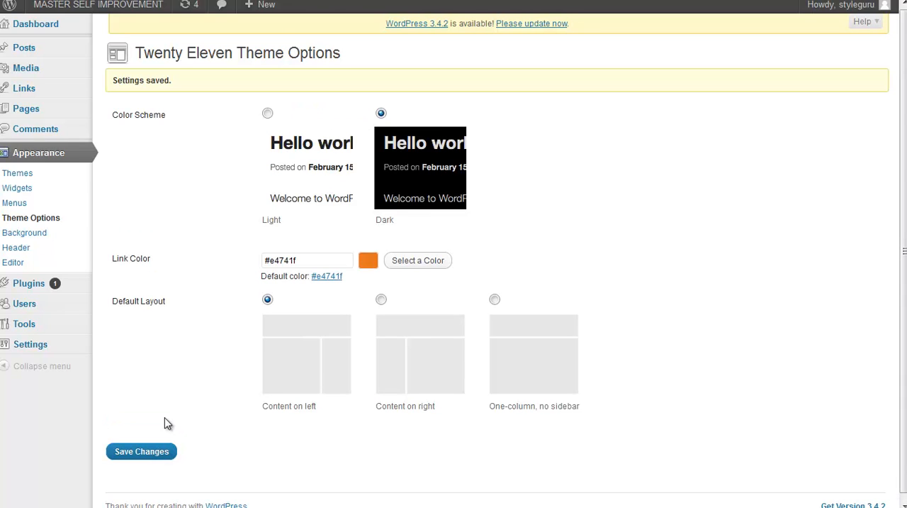
Step: Visit the live site and look over its home page with the Dark color scheme
mouse_move(43, 8)
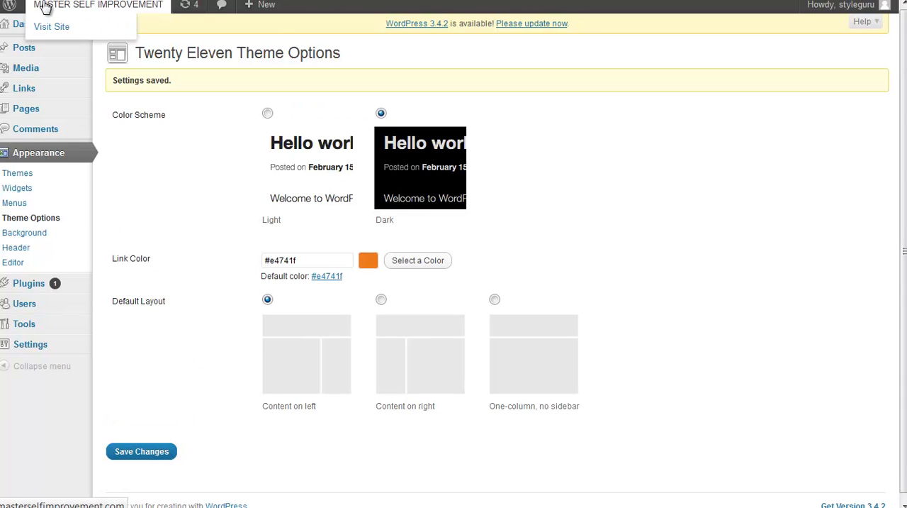
left_click(44, 27)
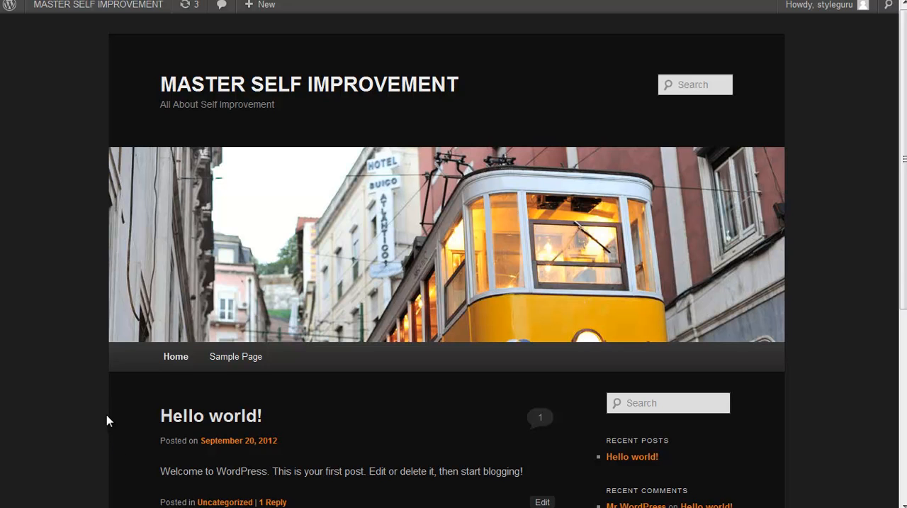
scroll(107, 420, "down", 3)
scroll(107, 420, "up", 3)
mouse_move(71, 7)
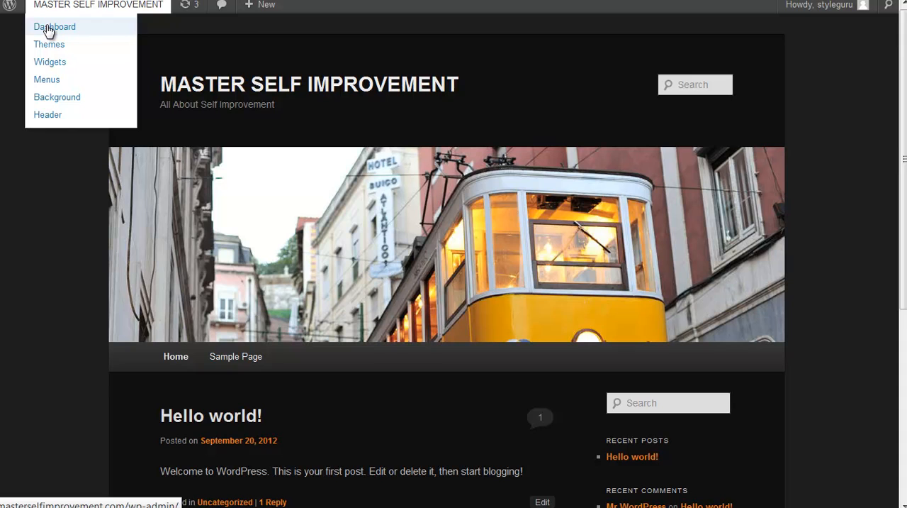
Step: Return to the dashboard, set the Twenty Eleven color scheme back to Light in the Theme Options, and save the changes
left_click(48, 28)
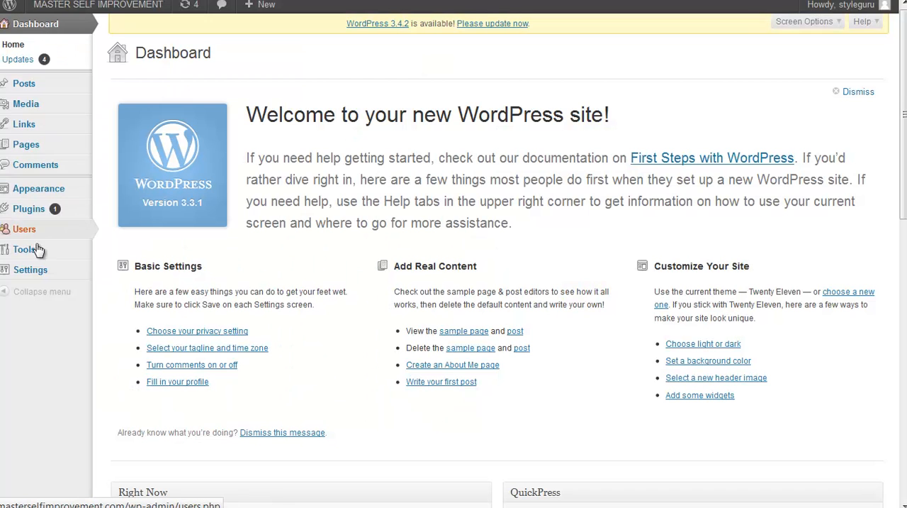
mouse_move(56, 201)
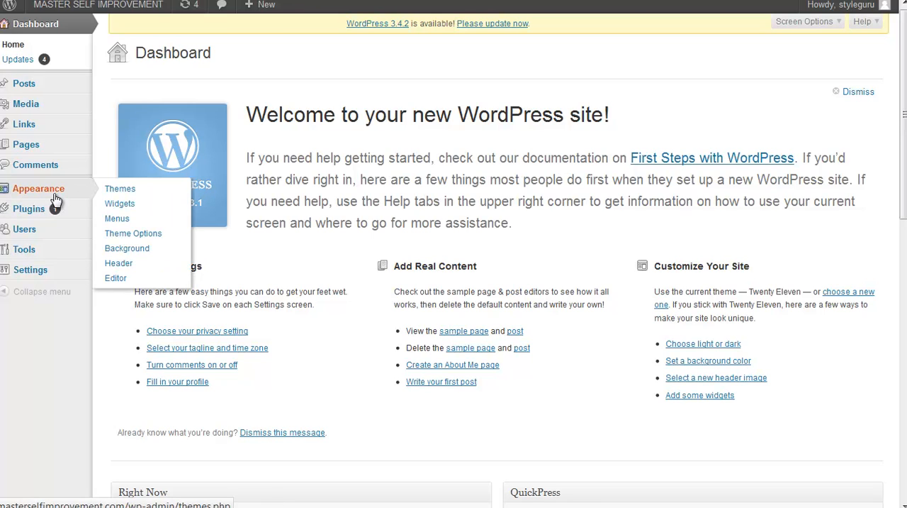
left_click(135, 239)
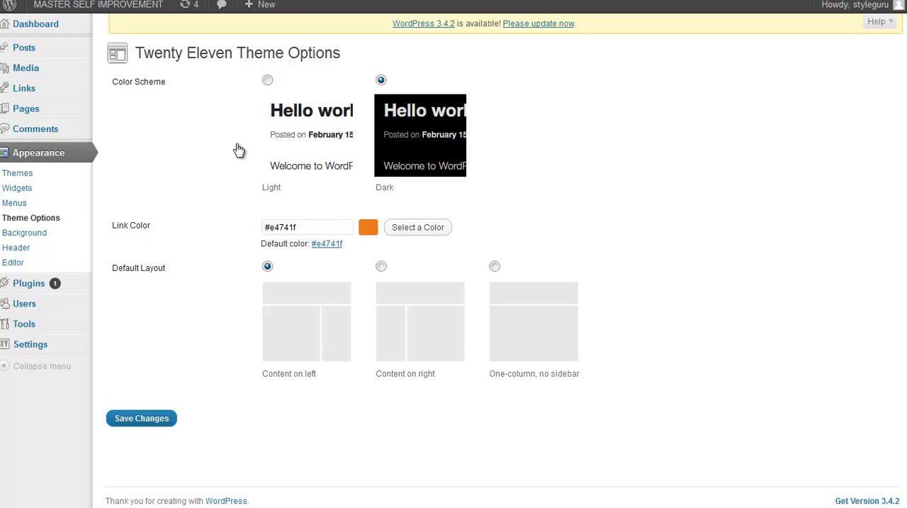
left_click(268, 81)
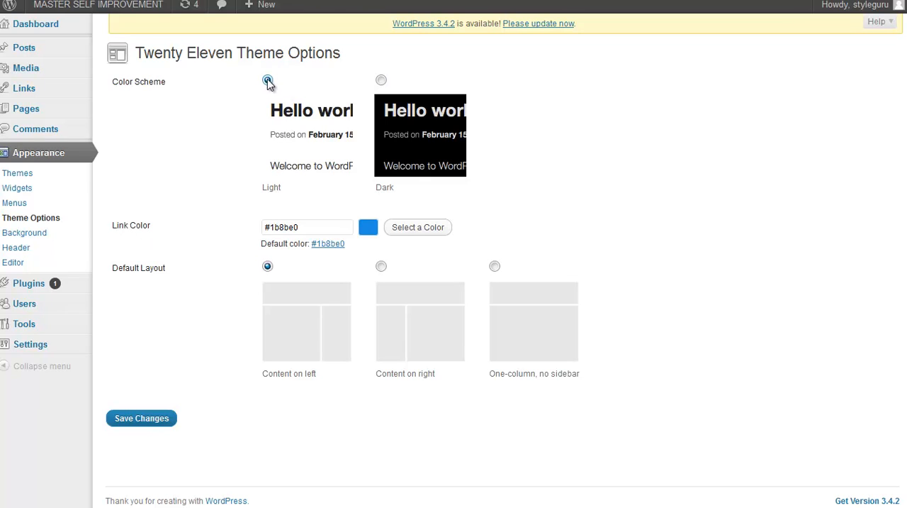
left_click(151, 419)
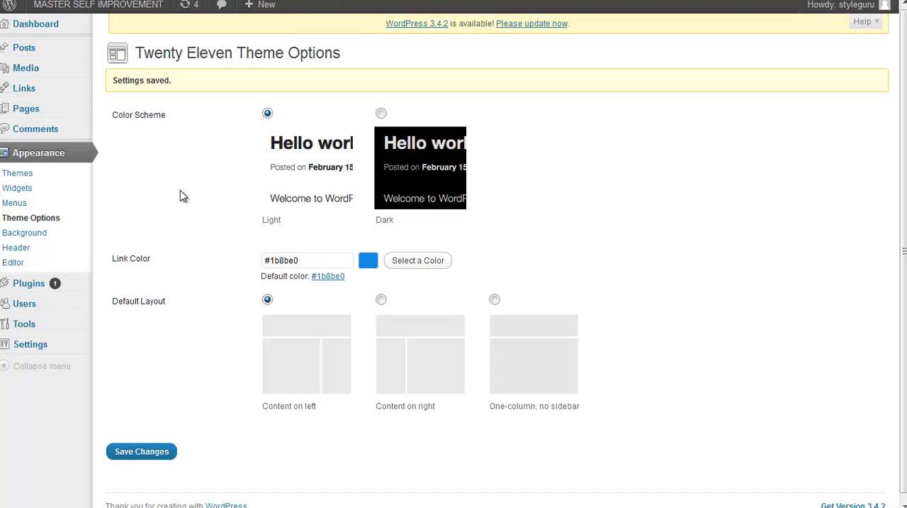
Step: Open the General Settings page and review its fields down to the date, time and week-start options
mouse_move(21, 27)
mouse_move(860, 14)
left_click(41, 353)
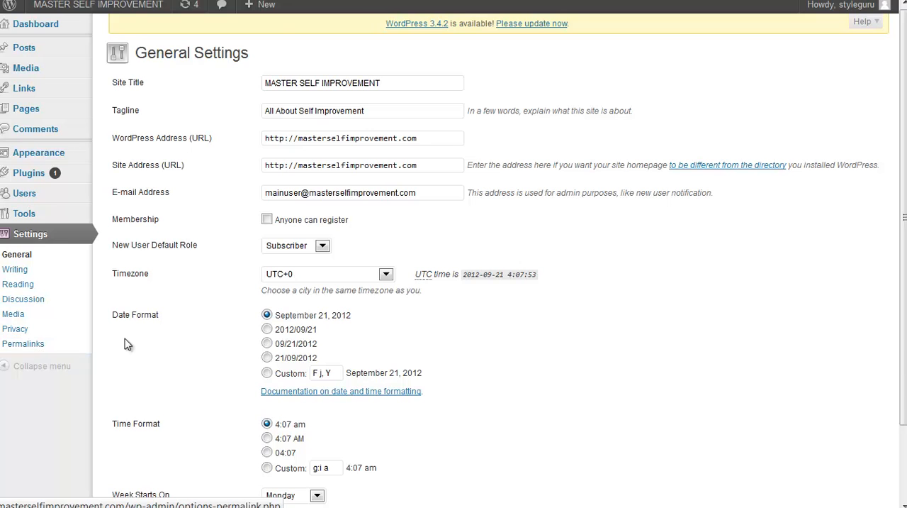
scroll(507, 312, "down", 2)
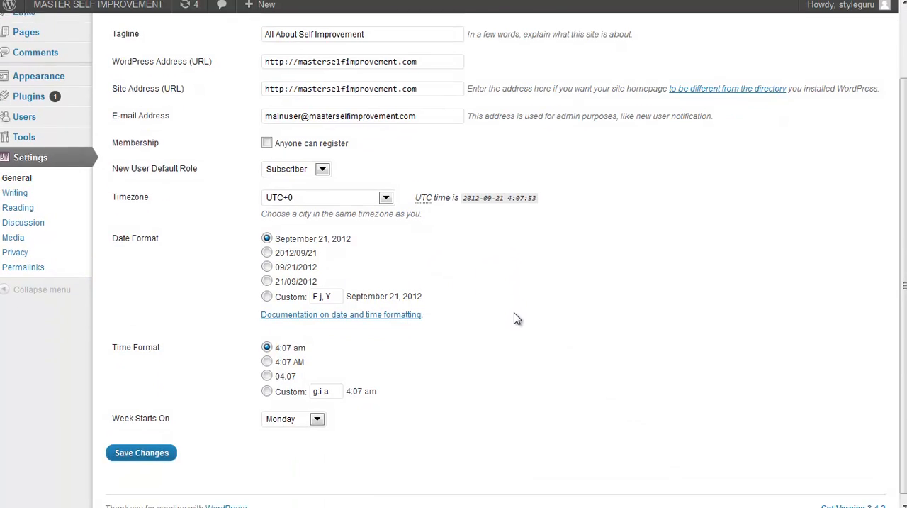
scroll(501, 348, "up", 2)
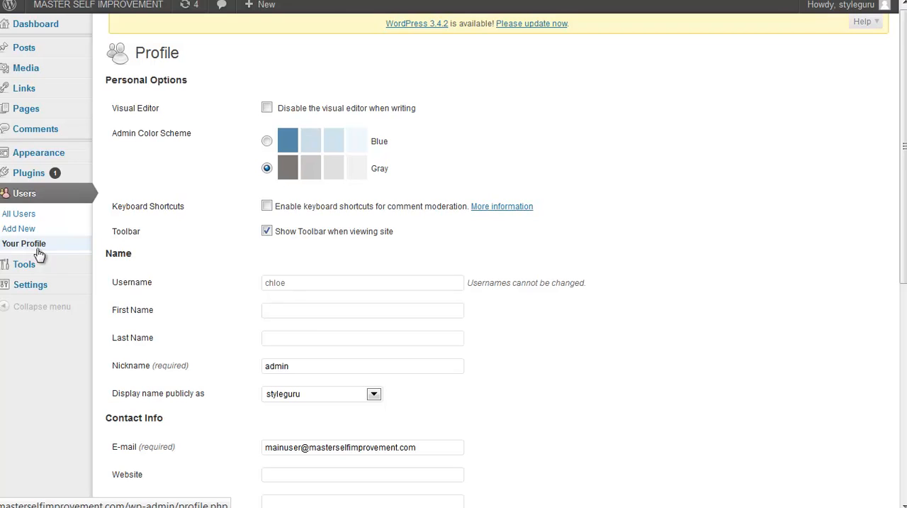
Step: Review the user's own profile page, from the personal options through the contact info to the new password fields
scroll(258, 364, "down", 5)
scroll(249, 362, "down", 1)
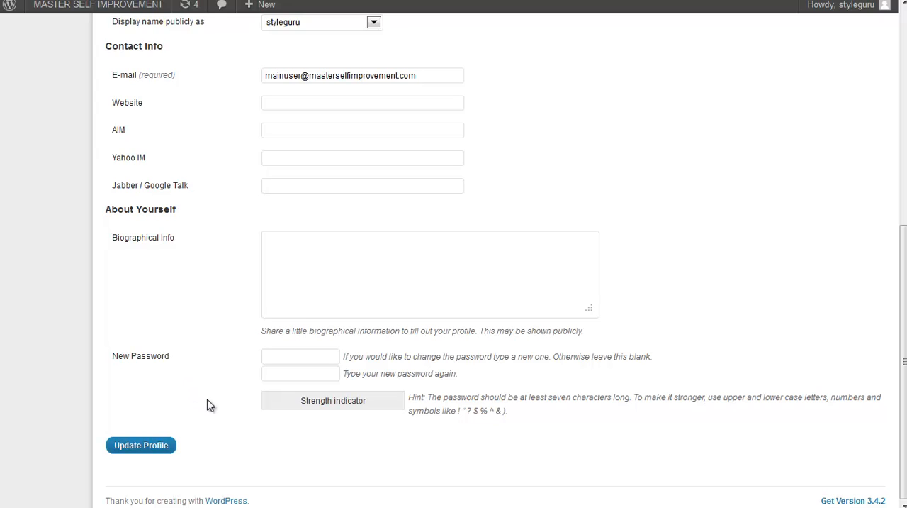
scroll(211, 404, "up", 5)
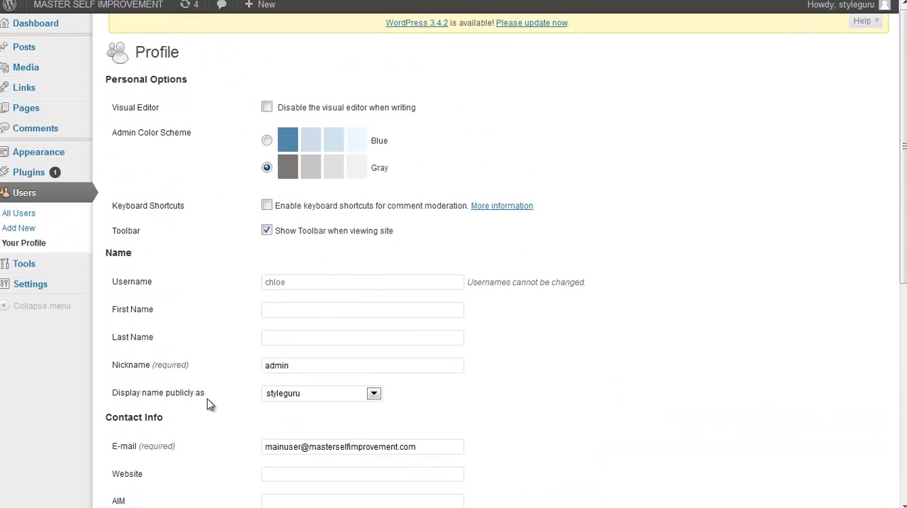